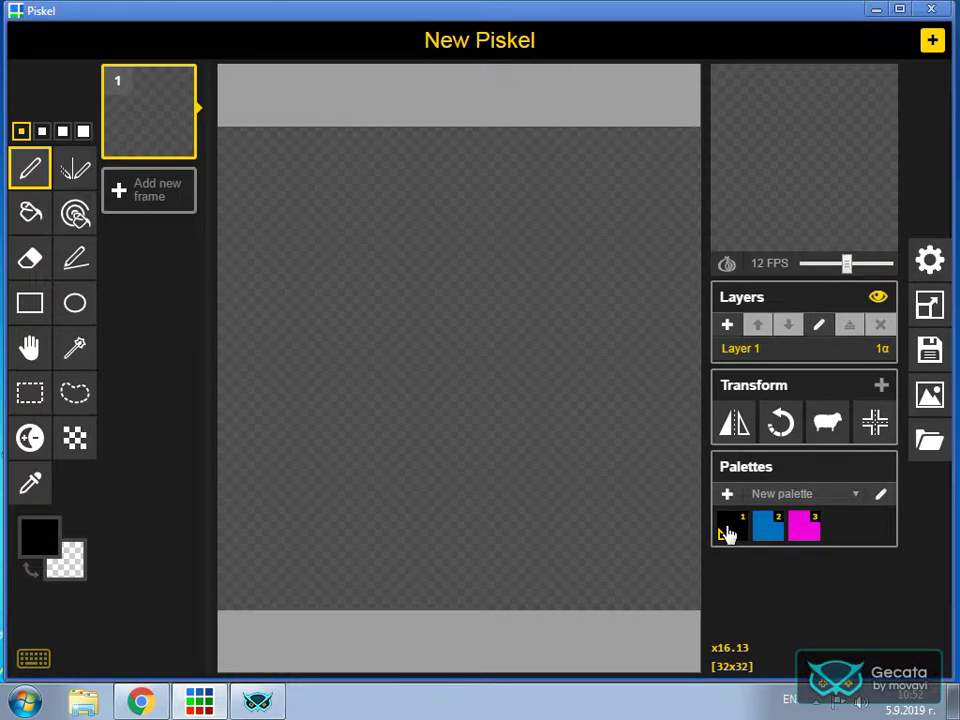
Draw a one-pixel-wide black diagonal rising rightward to a peak in the canvas's upper middle, erasing the extra pixel at its lower end
left_click(378, 272)
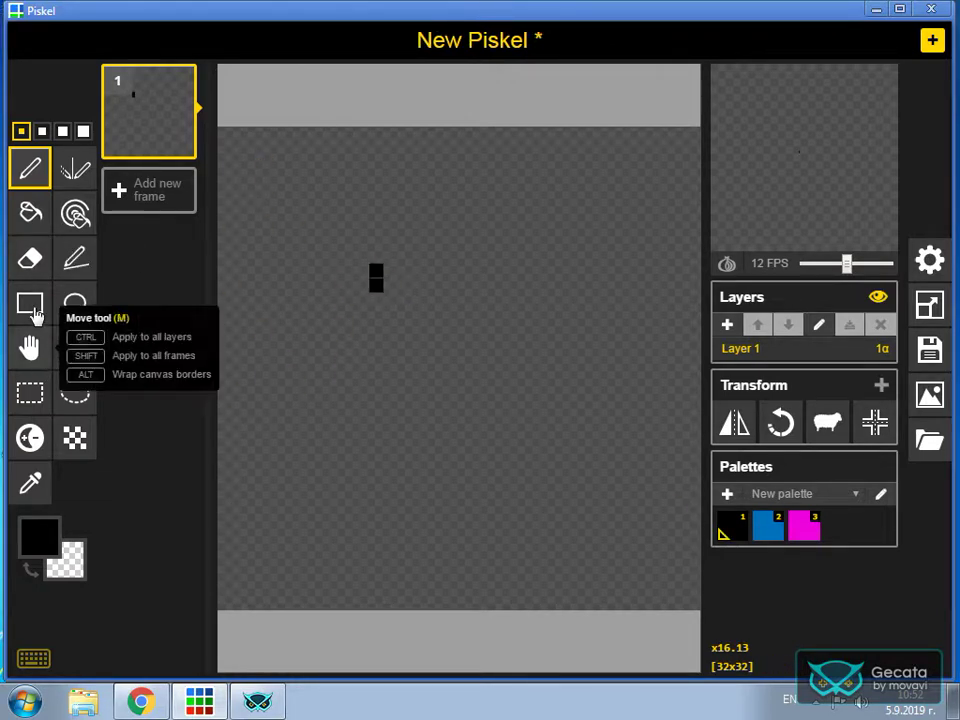
left_click(40, 258)
left_click(377, 271)
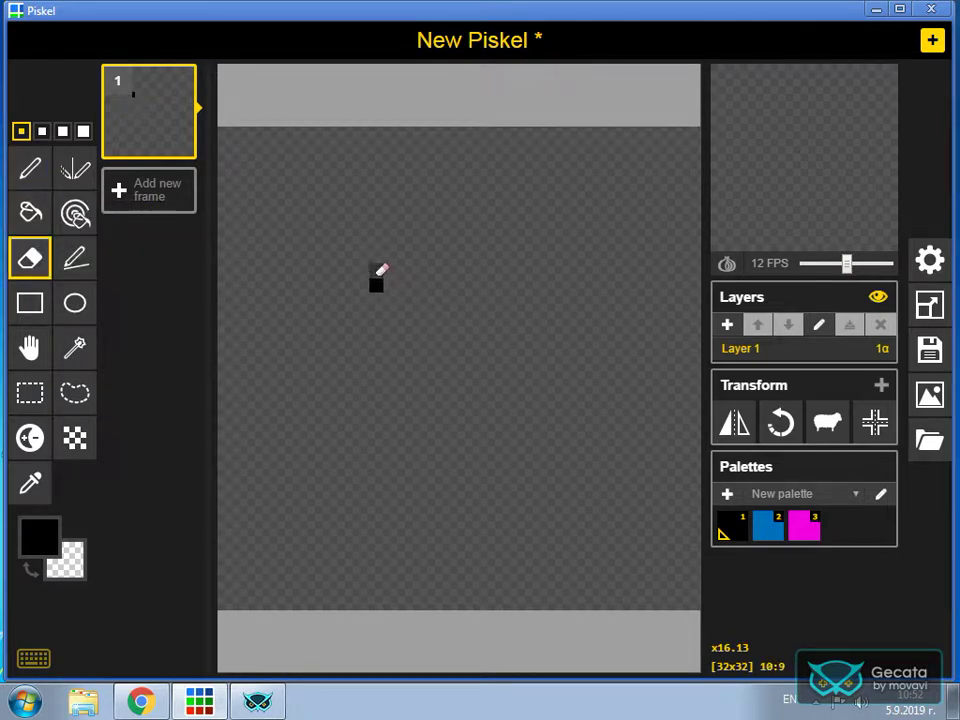
left_click(30, 168)
left_click(391, 270)
left_click(419, 241)
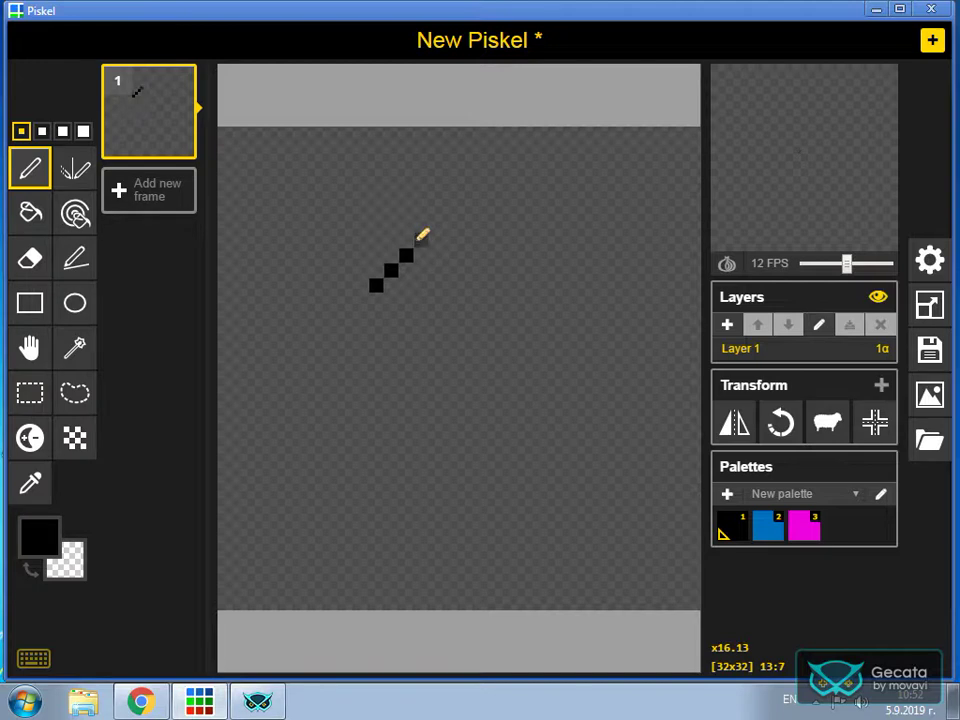
left_click(442, 219)
left_click(451, 224)
left_click(451, 210)
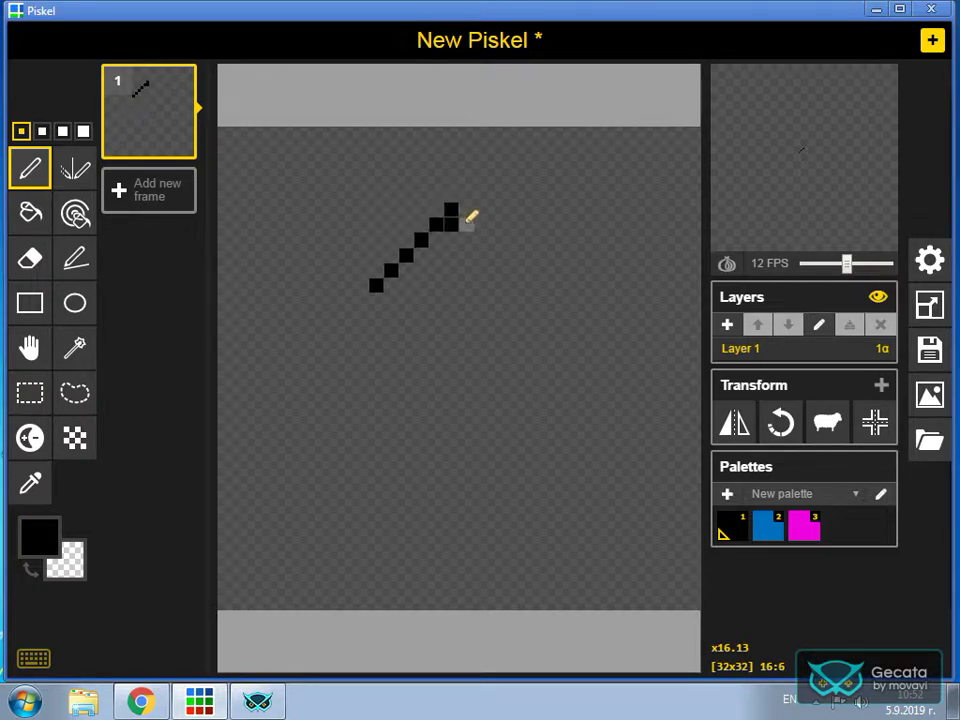
Draw a matching black diagonal descending five pixels from the right side of the peak
left_click(467, 224)
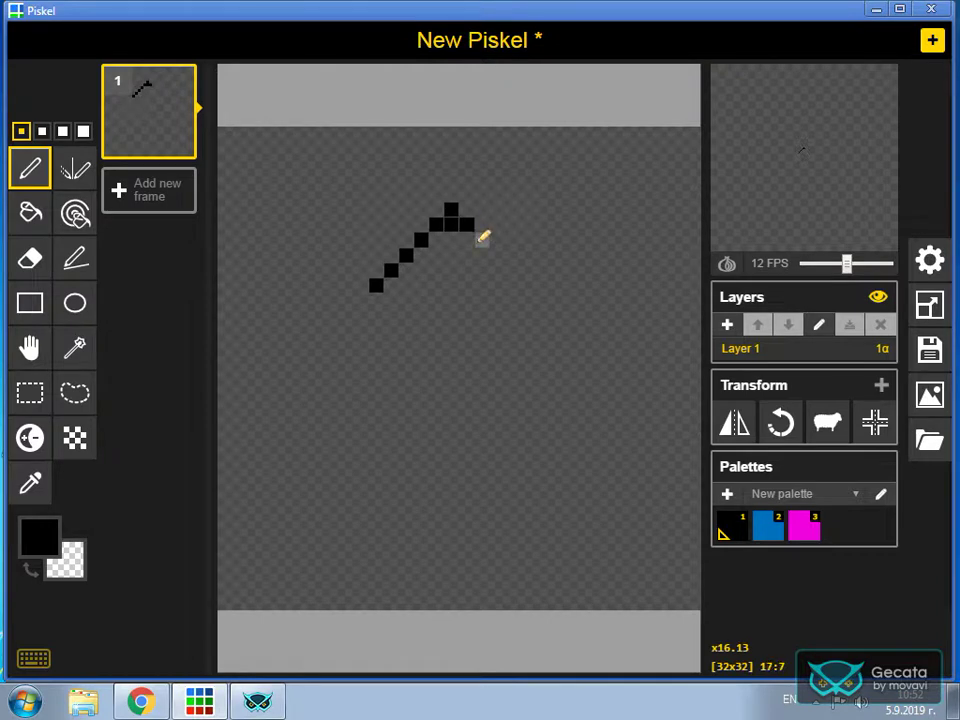
left_click(482, 240)
left_click(497, 255)
left_click(512, 270)
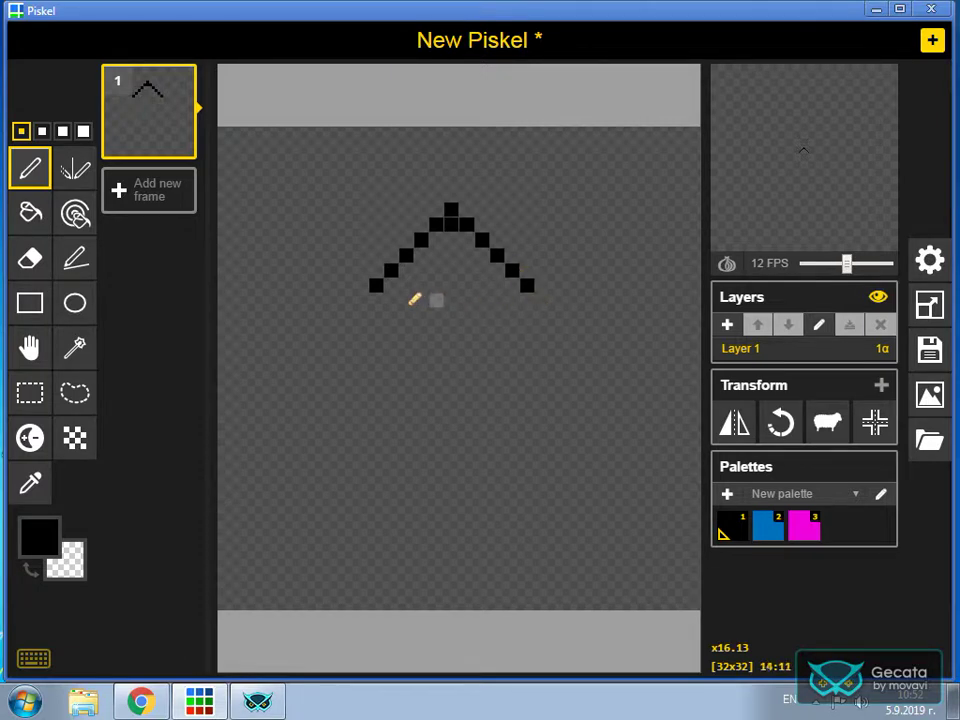
Extend the outline's left slope down by three pixels and erase the misplaced pixel below its end
left_click(340, 318)
left_click(330, 342)
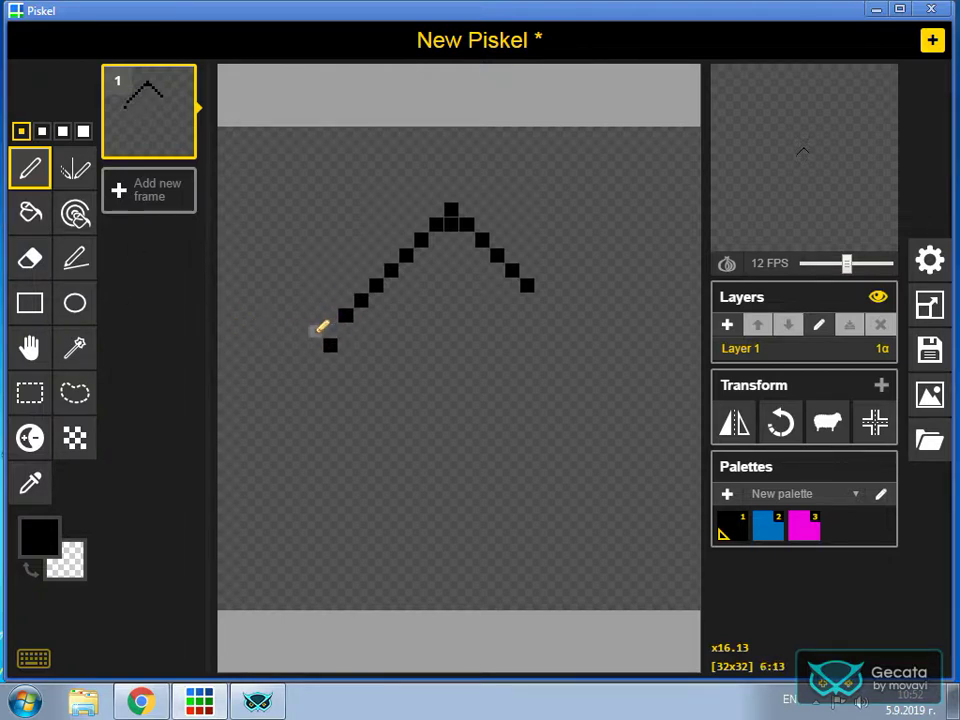
left_click(30, 258)
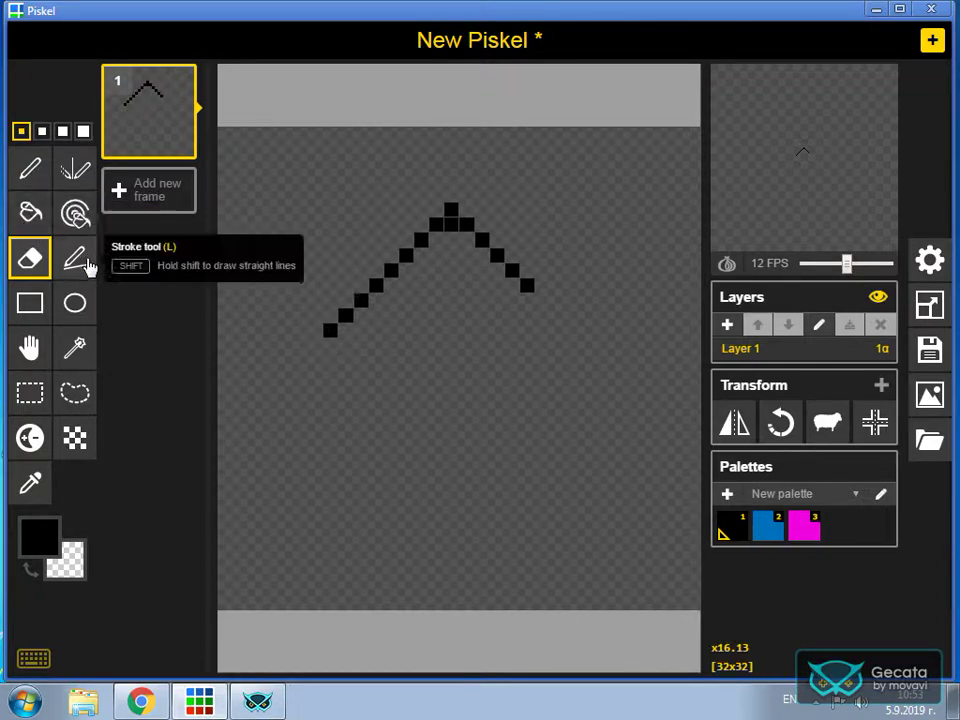
Extend the outline's right slope down by three pixels and finish it with a three-pixel horizontal ledge pointing outward
left_click(30, 168)
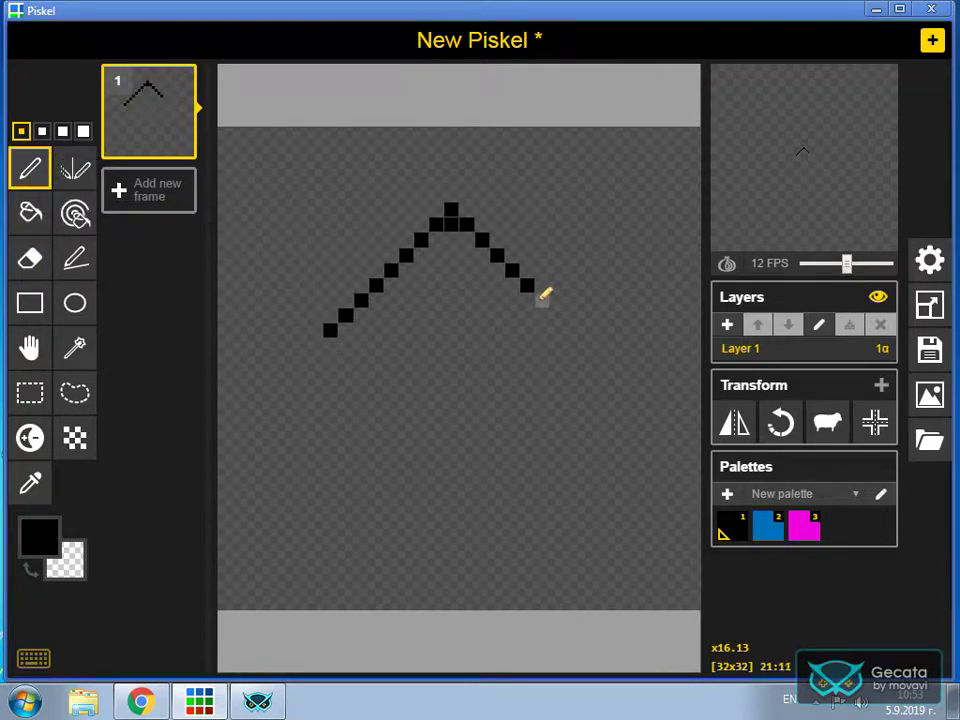
left_click(541, 298)
left_click(556, 313)
left_click(571, 328)
left_click(586, 343)
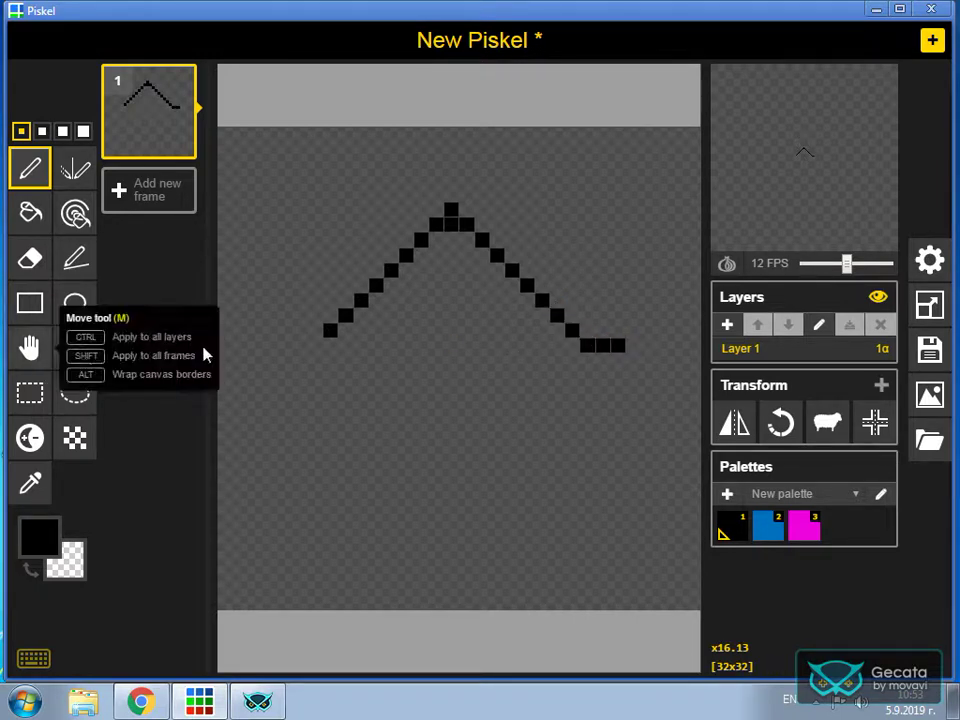
Continue the left slope into a four-pixel outward ledge and lengthen the right ledge to four pixels
left_click(315, 360)
left_click(315, 345)
left_click(300, 360)
left_click(270, 360)
left_click(285, 360)
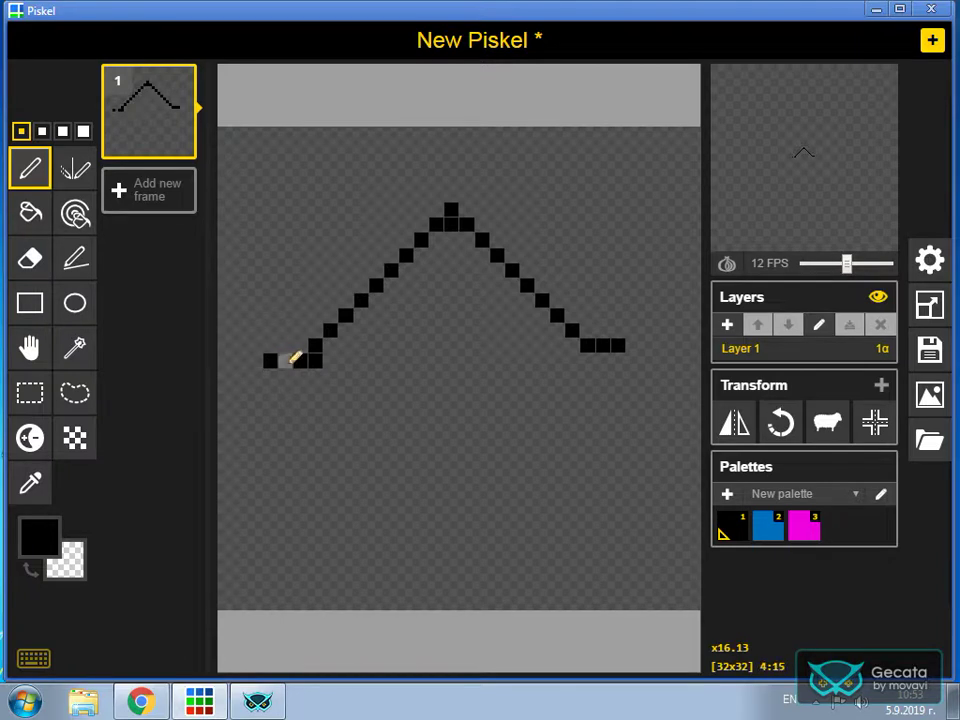
left_click(632, 345)
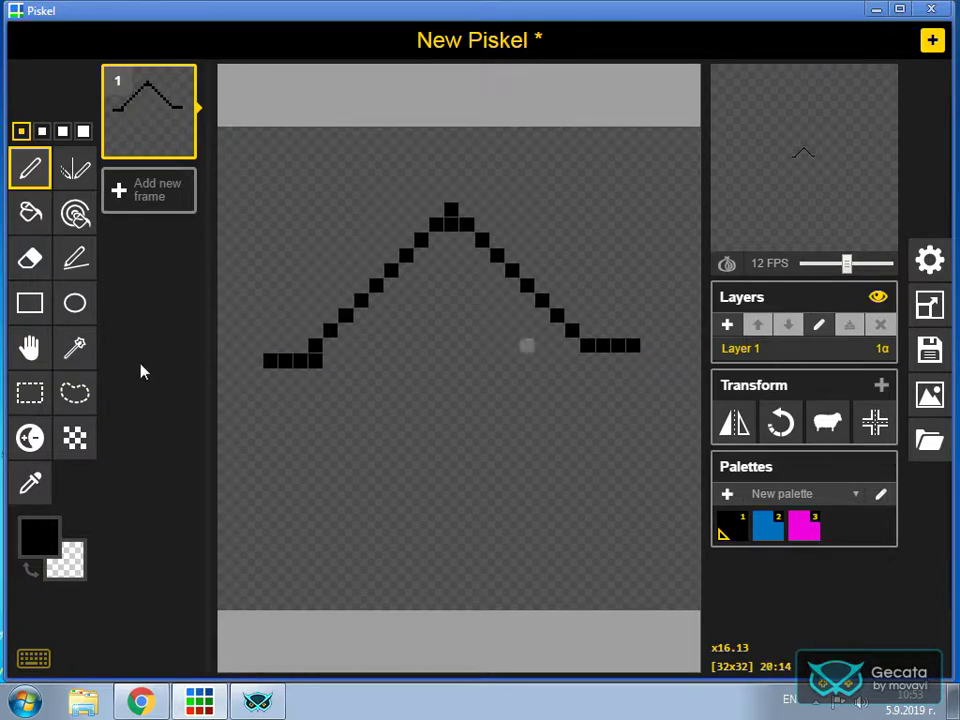
Turn both outer corners of the outline inward and draw the lower right edge diagonally toward the bottom center
left_click(254, 376)
left_click(270, 391)
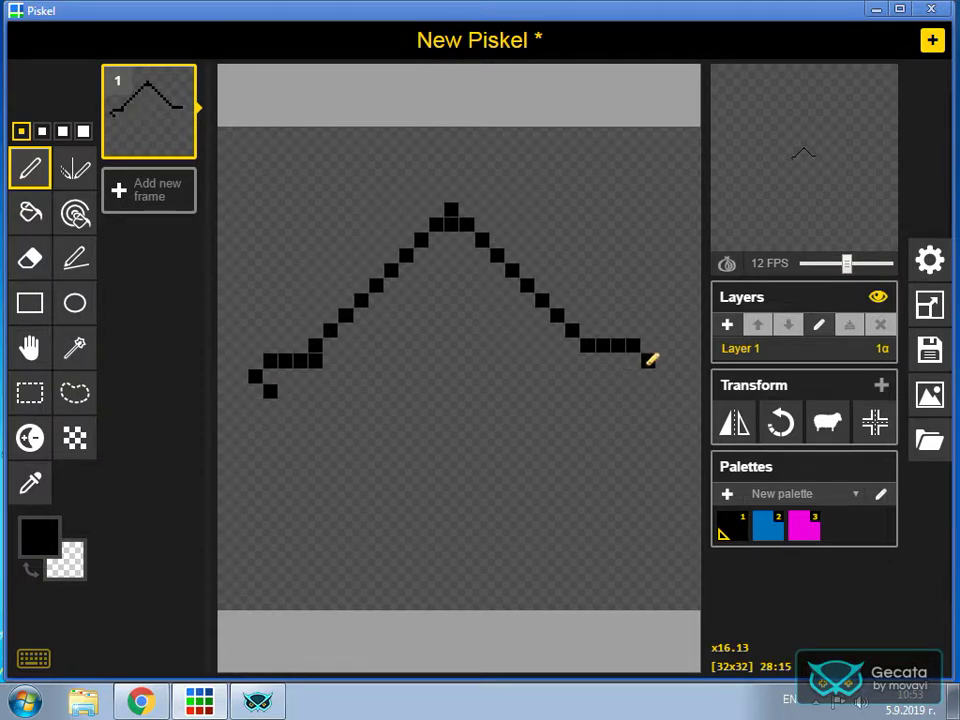
left_click(633, 376)
left_click(598, 408)
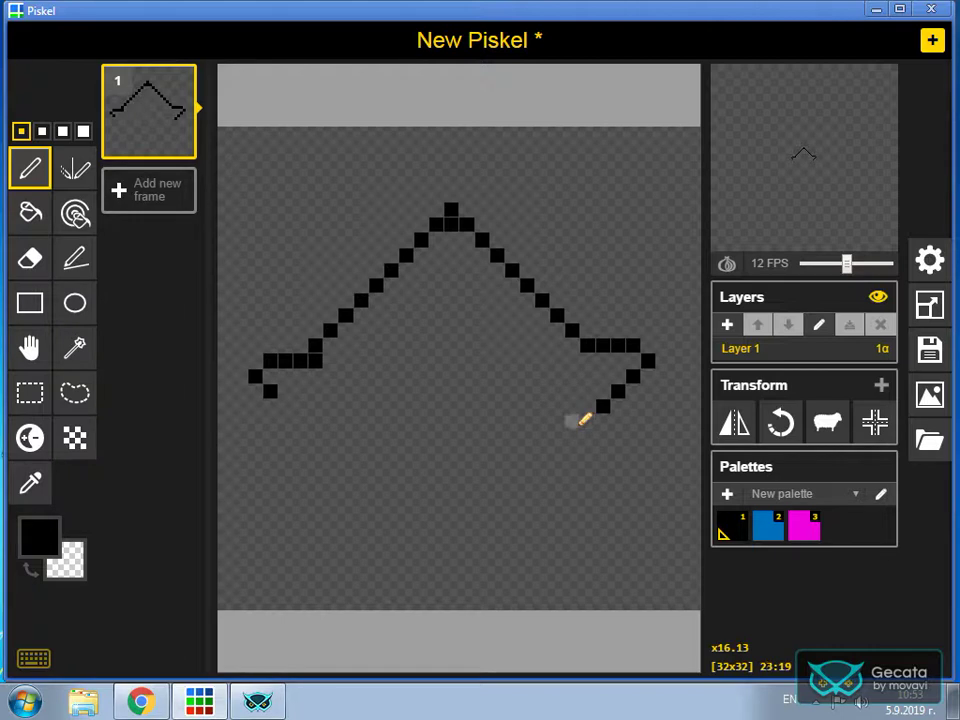
left_click(561, 456)
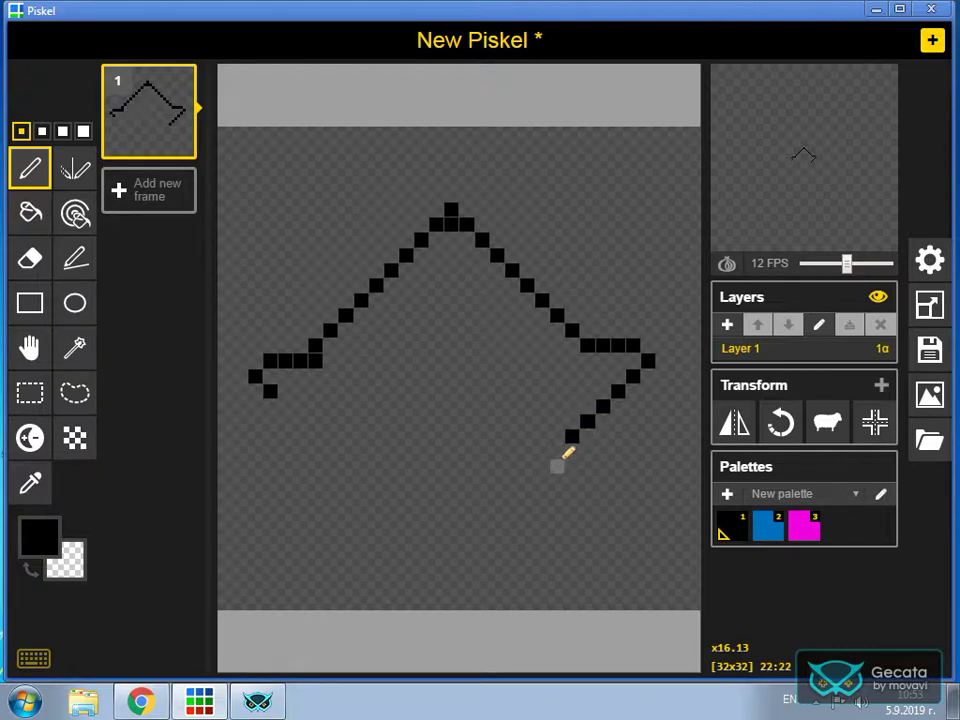
Draw the lower left edge diagonally inward to match the right one and erase the stray pixel beside its end
left_click(285, 408)
left_click(302, 423)
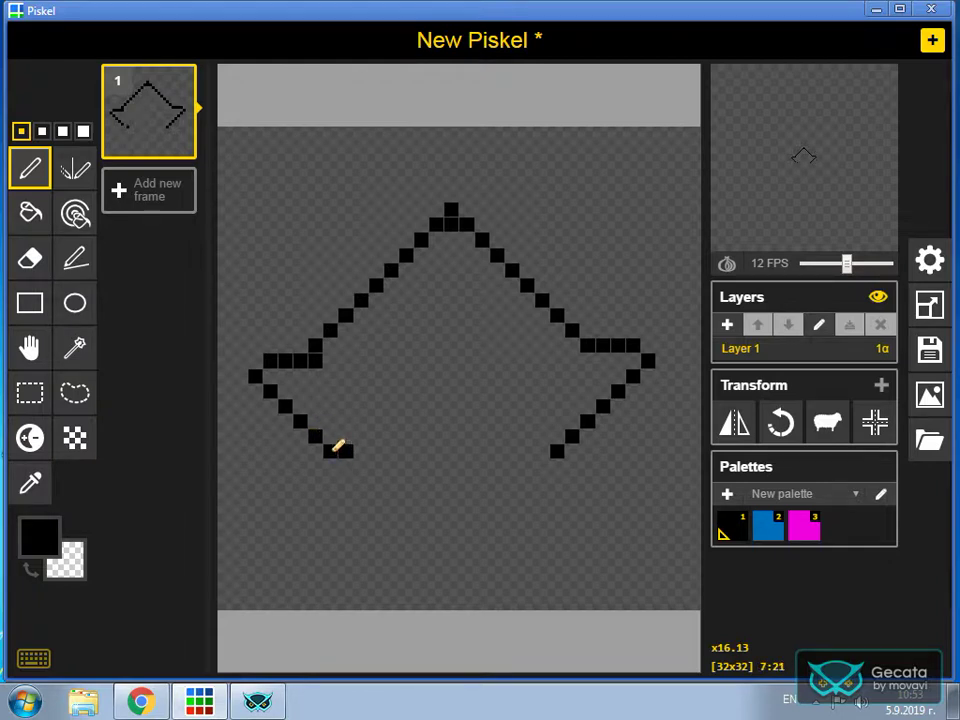
left_click(30, 262)
left_click(346, 449)
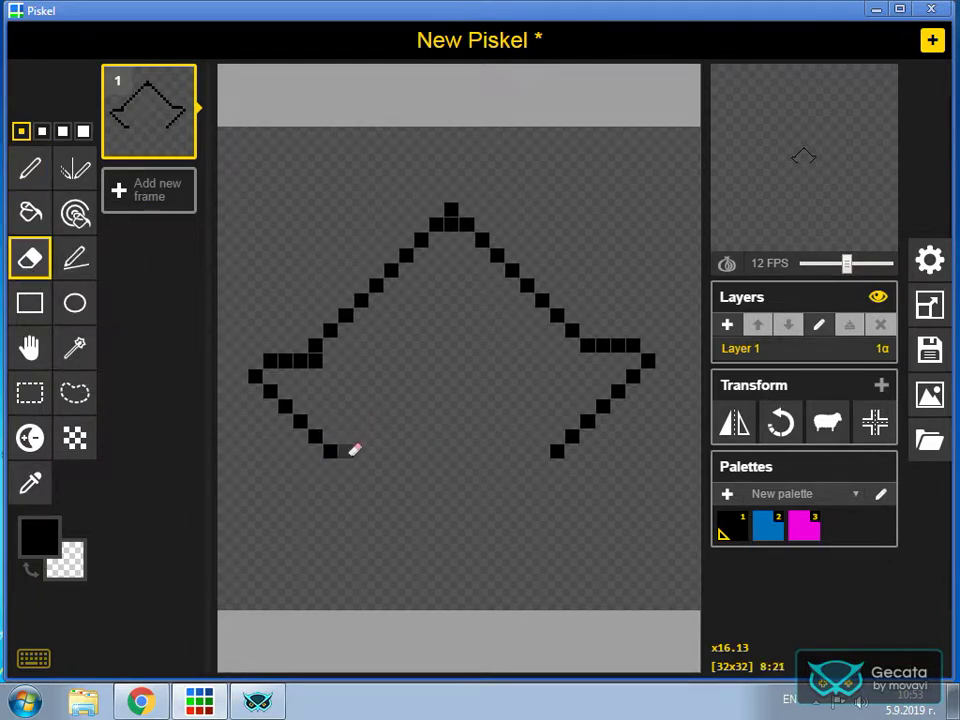
Complete both lower diagonals with black pixels so the diamond outline closes at a two-pixel-wide bottom point
left_click(30, 170)
left_click(362, 481)
left_click(377, 497)
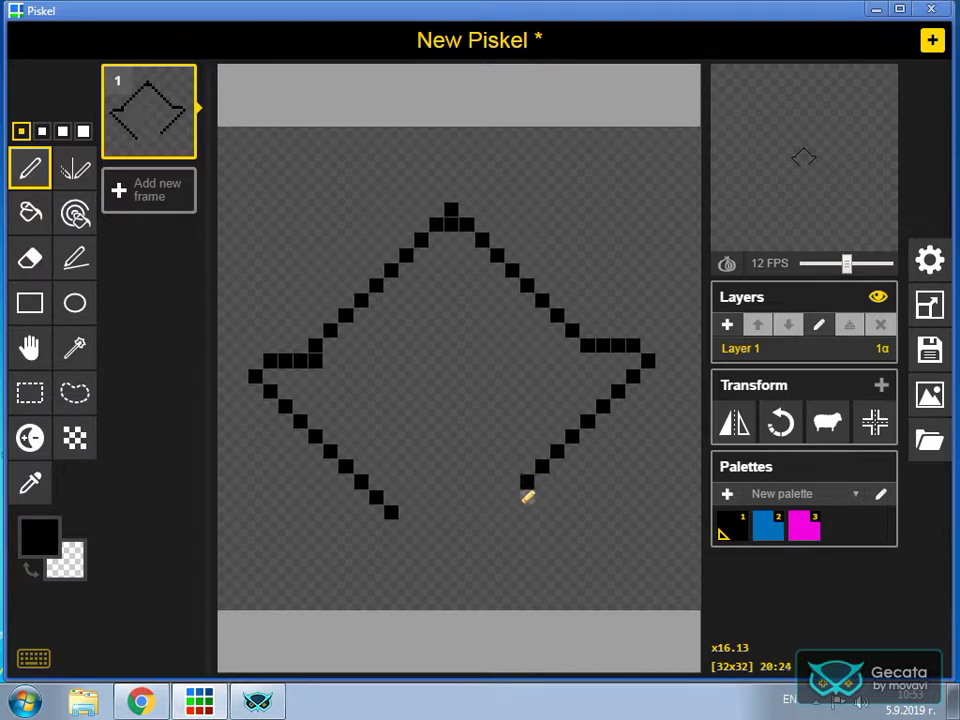
left_click(497, 512)
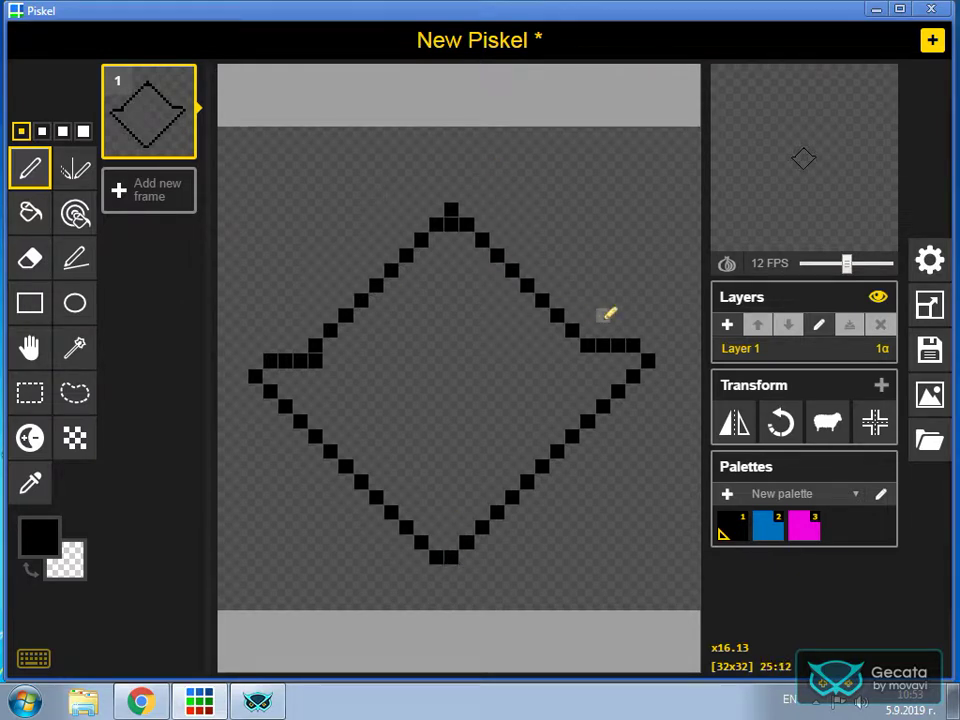
mouse_move(834, 141)
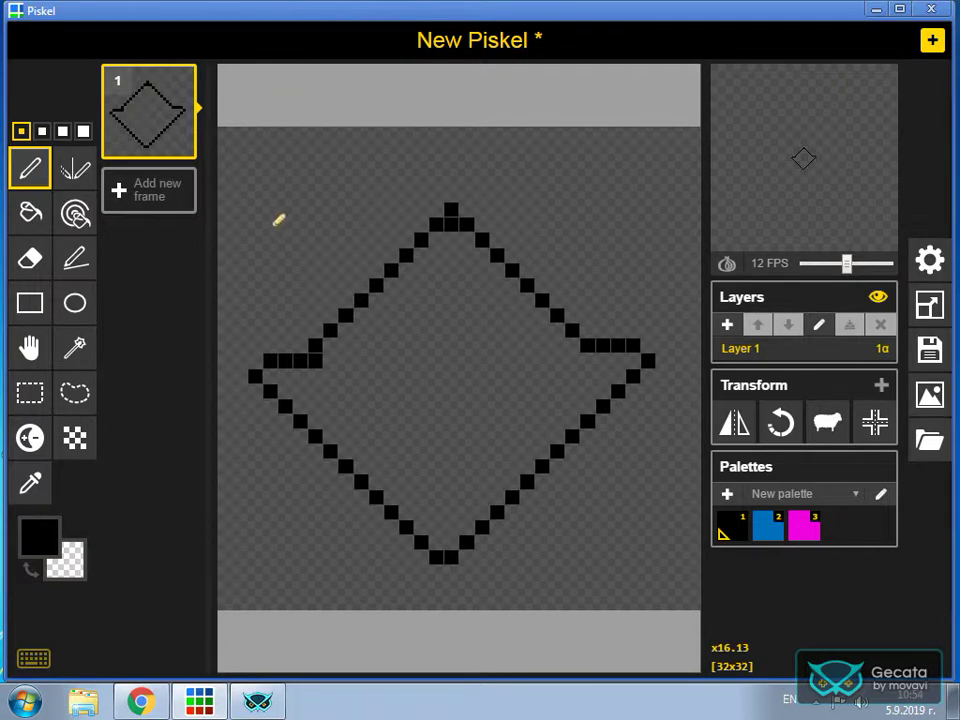
left_click(300, 360)
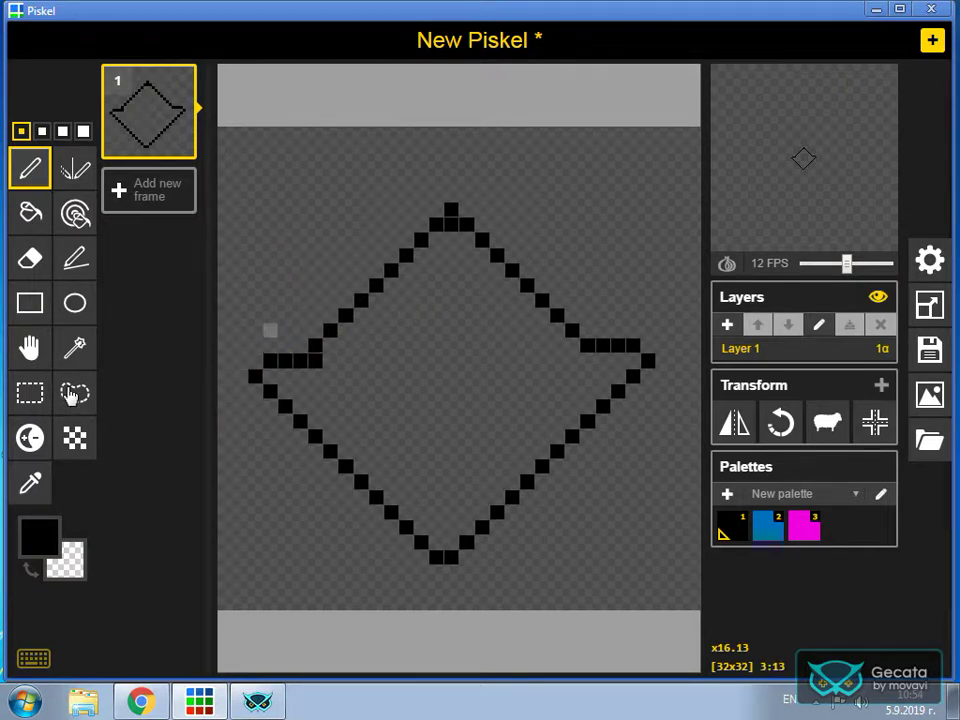
left_click(31, 252)
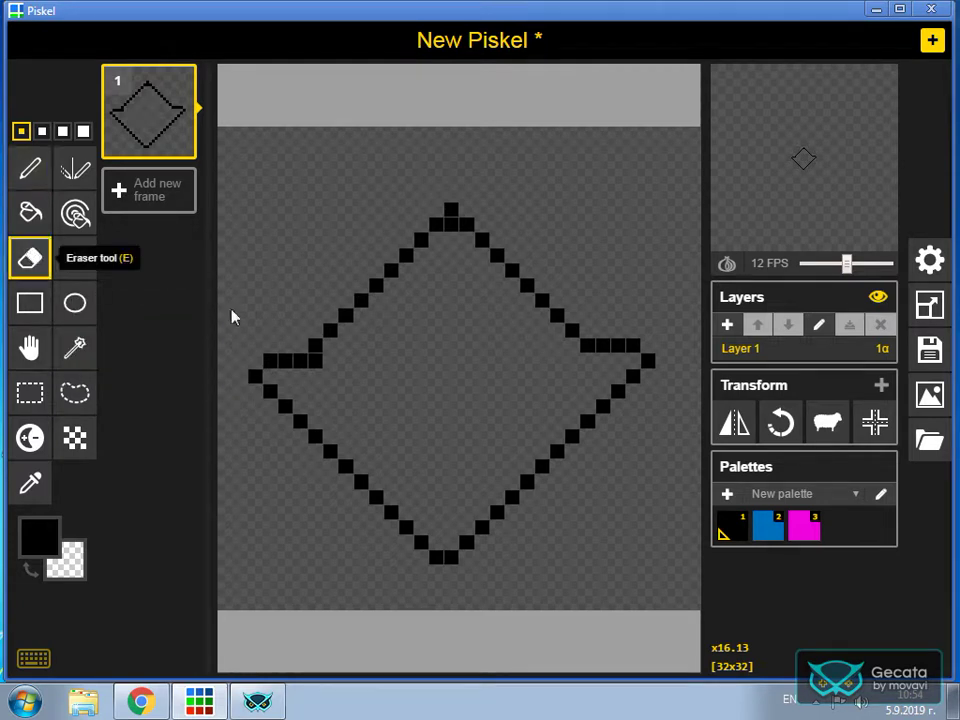
left_click(25, 174)
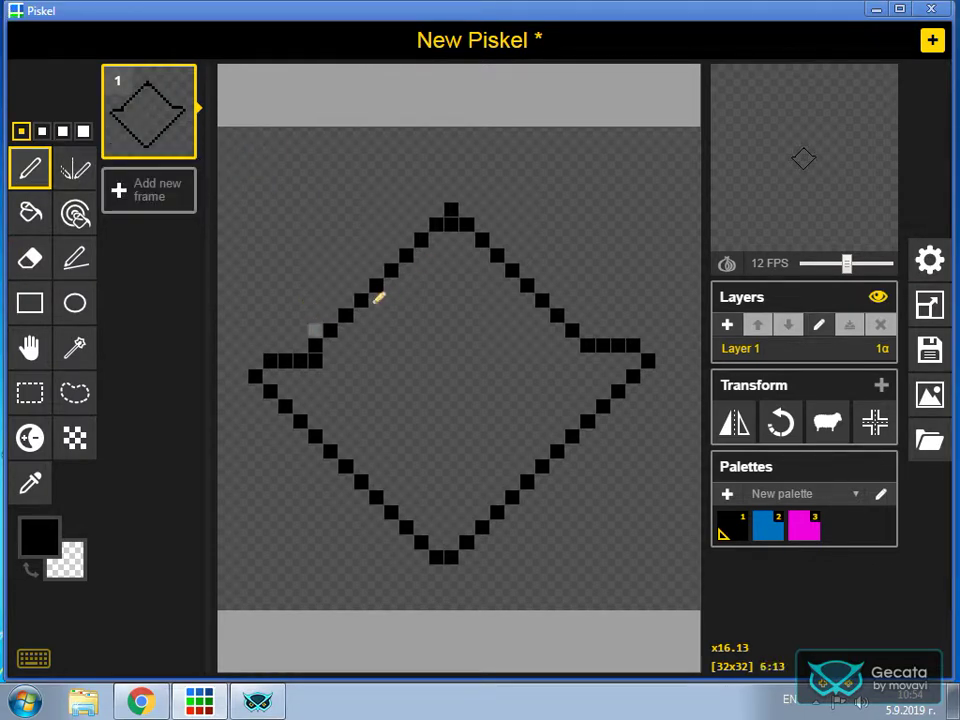
left_click(140, 701)
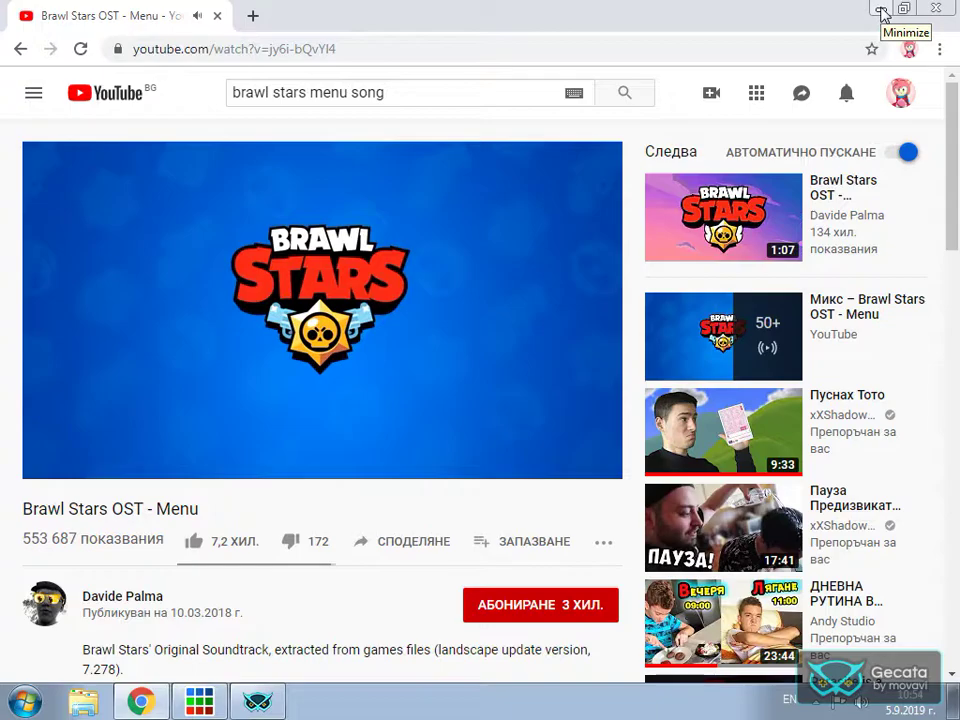
left_click(880, 11)
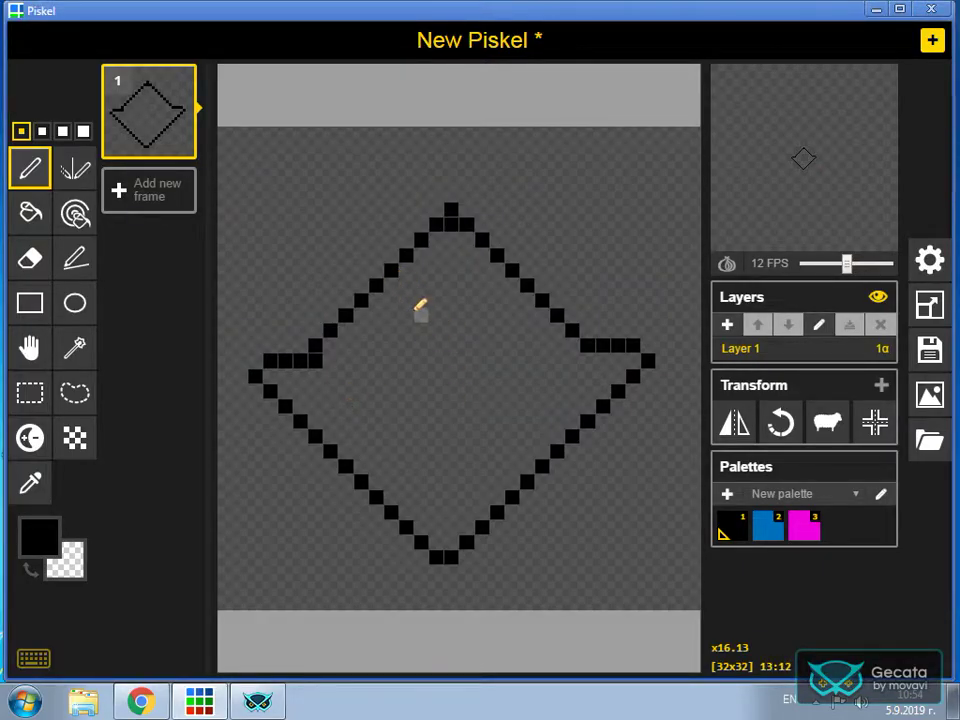
Draw two slanted two-pixel black eyebrows angled toward each other inside the upper part of the diamond
left_click(406, 301)
left_click(421, 315)
left_click(484, 299)
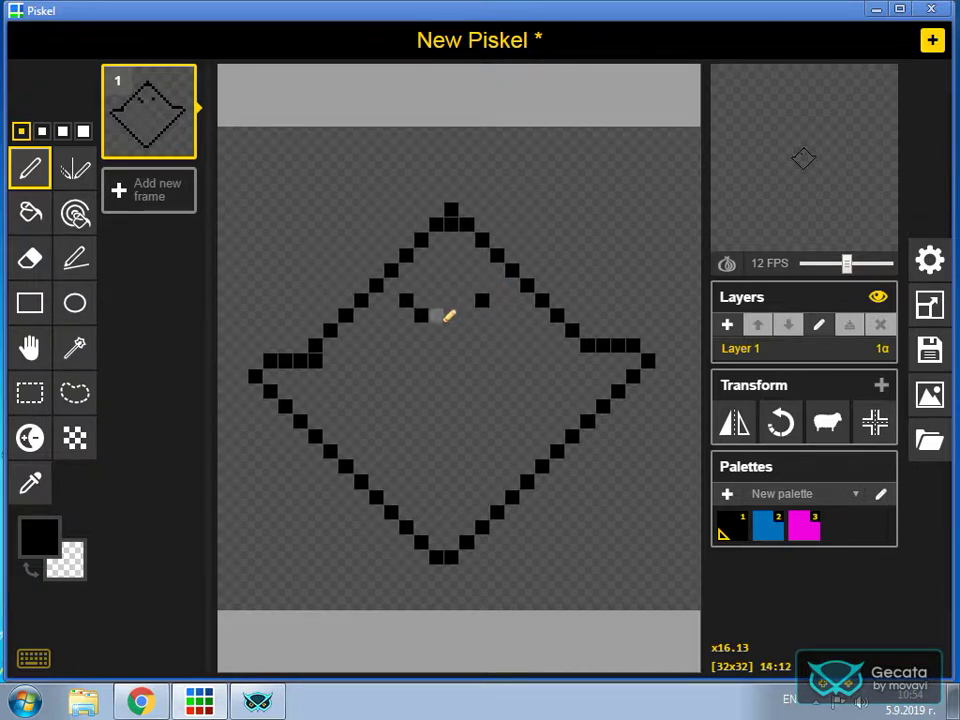
Draw the left eye as a five-pixel black plus shape below the left eyebrow
left_click(391, 330)
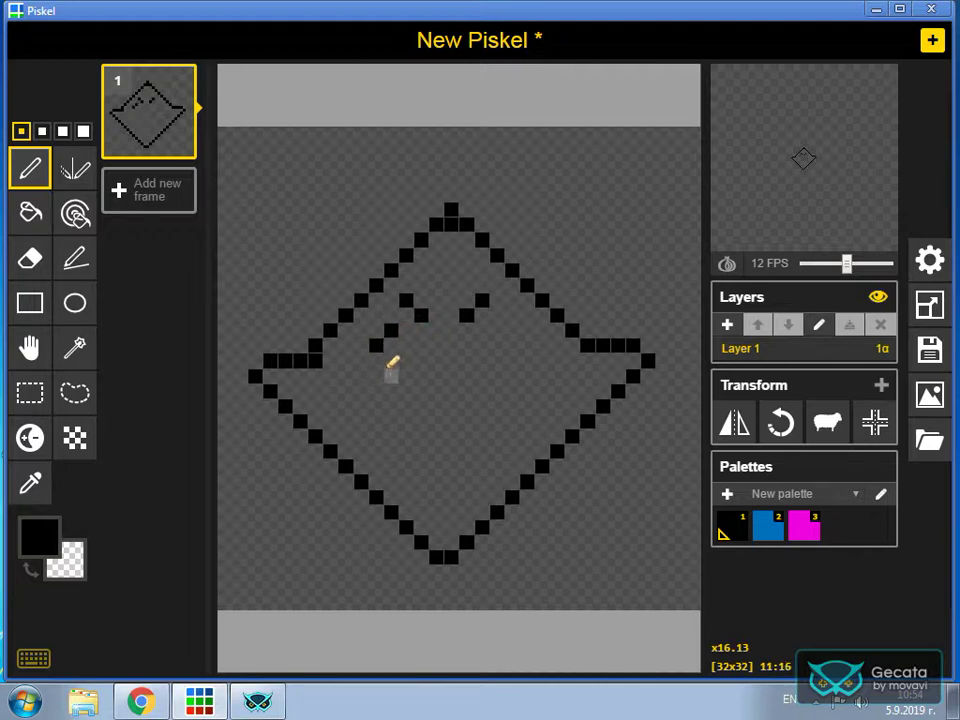
left_click(391, 360)
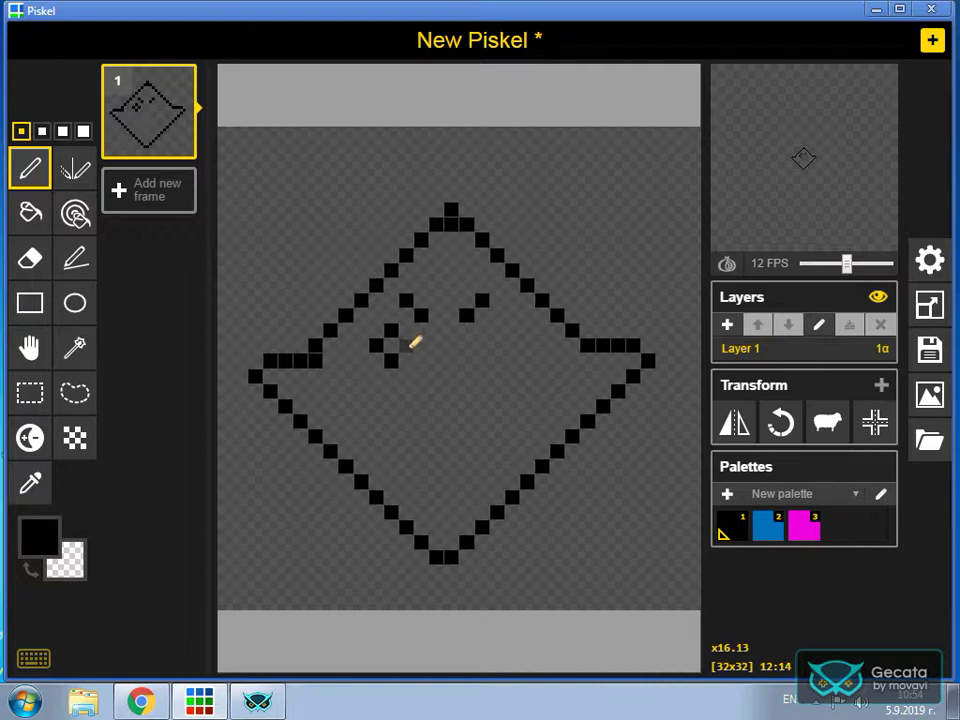
left_click_drag(398, 348, 410, 347)
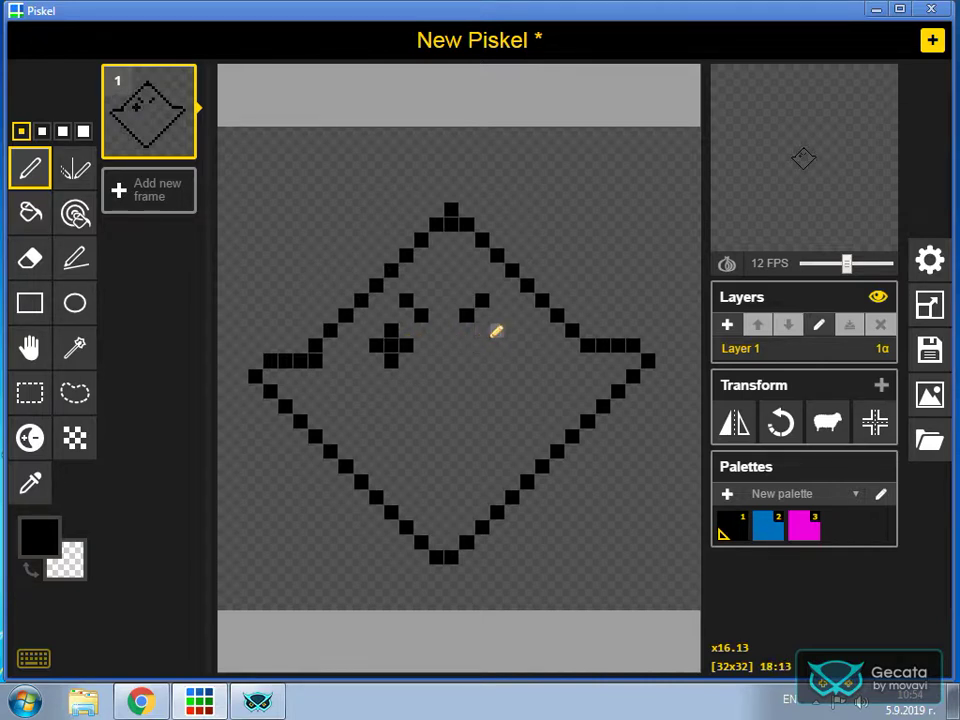
Draw the right eye as a matching five-pixel plus shape below the right eyebrow, erasing the pixel placed too far inward
left_click(466, 345)
left_click(496, 330)
left_click(30, 258)
left_click(466, 345)
left_click(30, 167)
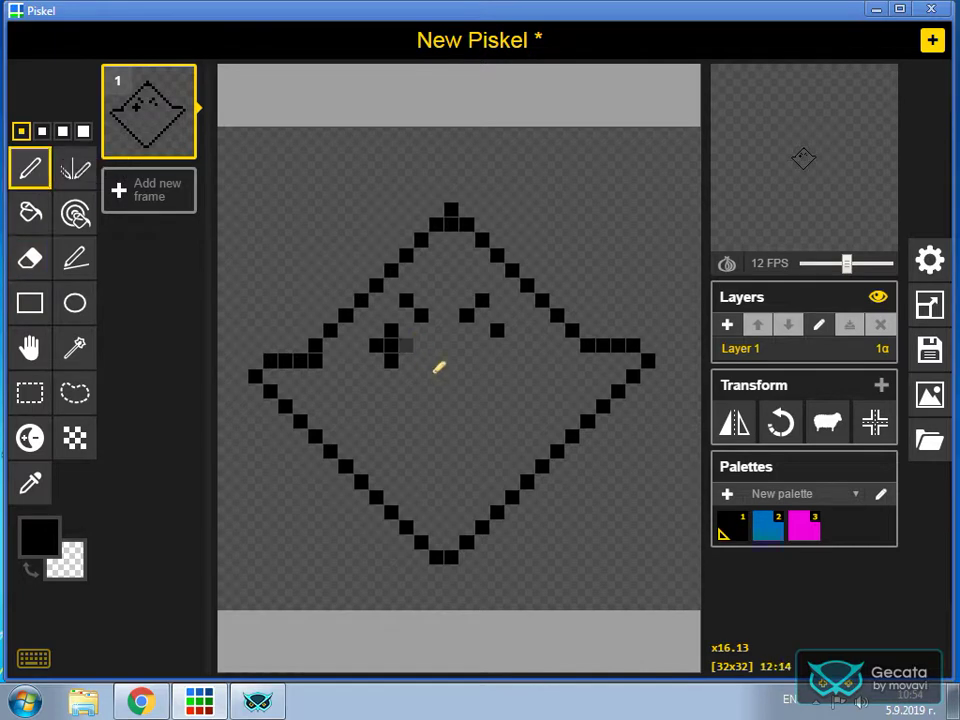
left_click(497, 346)
left_click(481, 345)
left_click(511, 346)
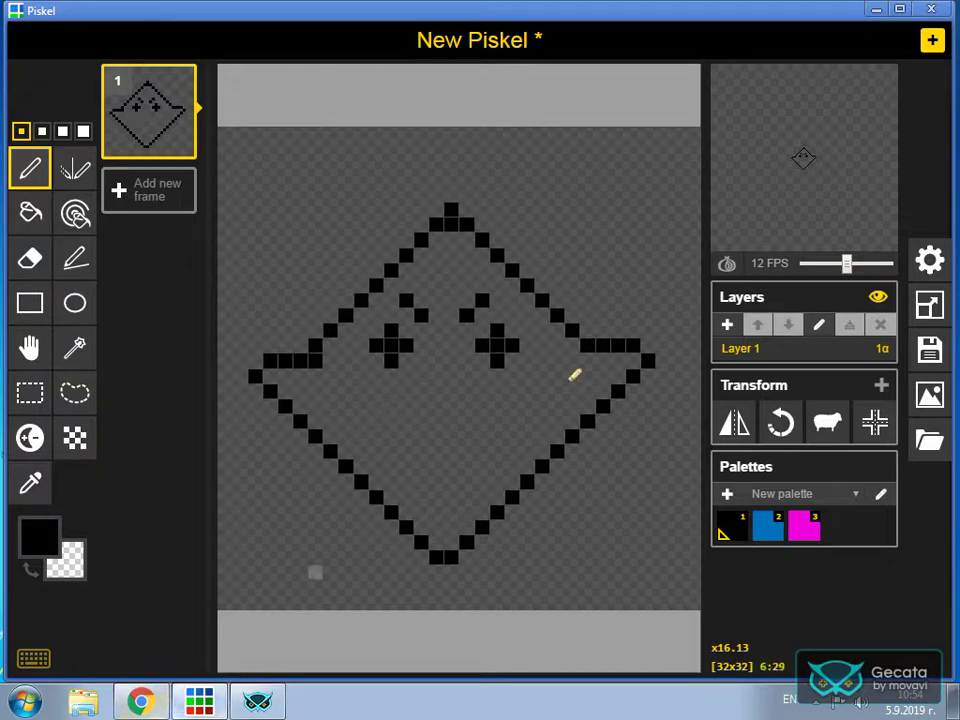
Draw a three-pixel black diagonal between the left eye and the outline, parallel to the upper left edge
left_click(354, 343)
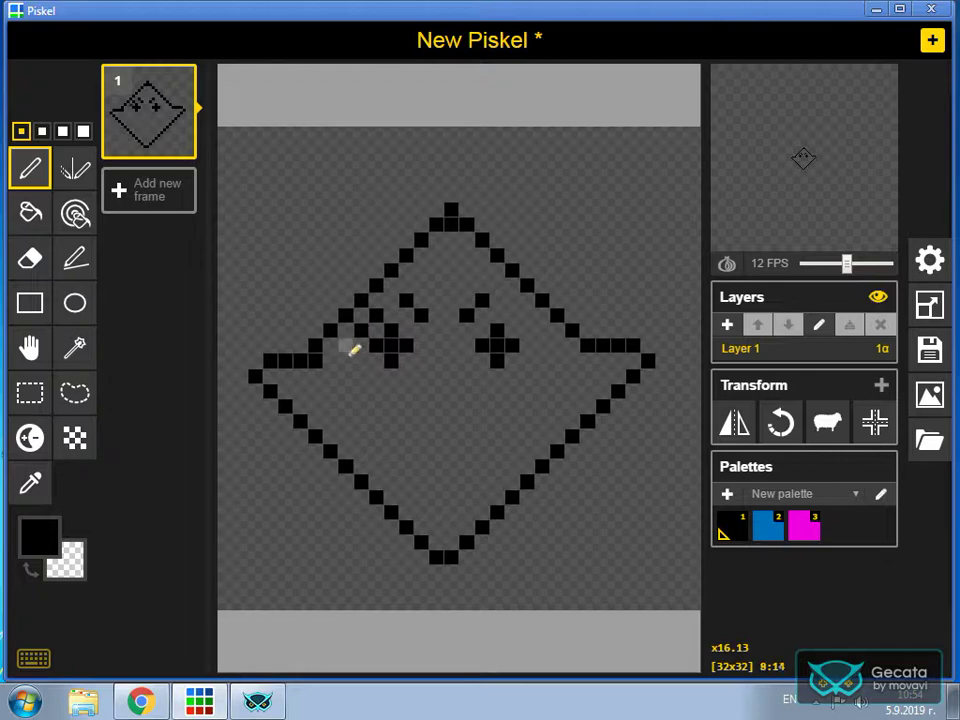
left_click(358, 339)
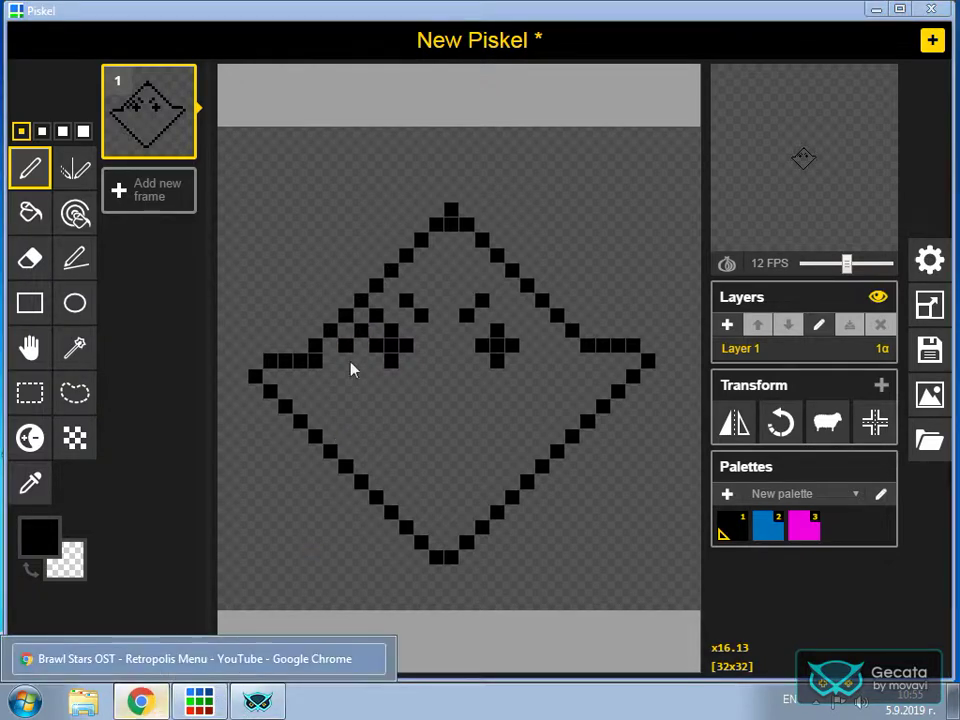
Switch to Chrome and play "[1 HOUR] New Brawl Stars OST - Mecha Theme Menu Music!" from the YouTube search results
key("alt+Tab")
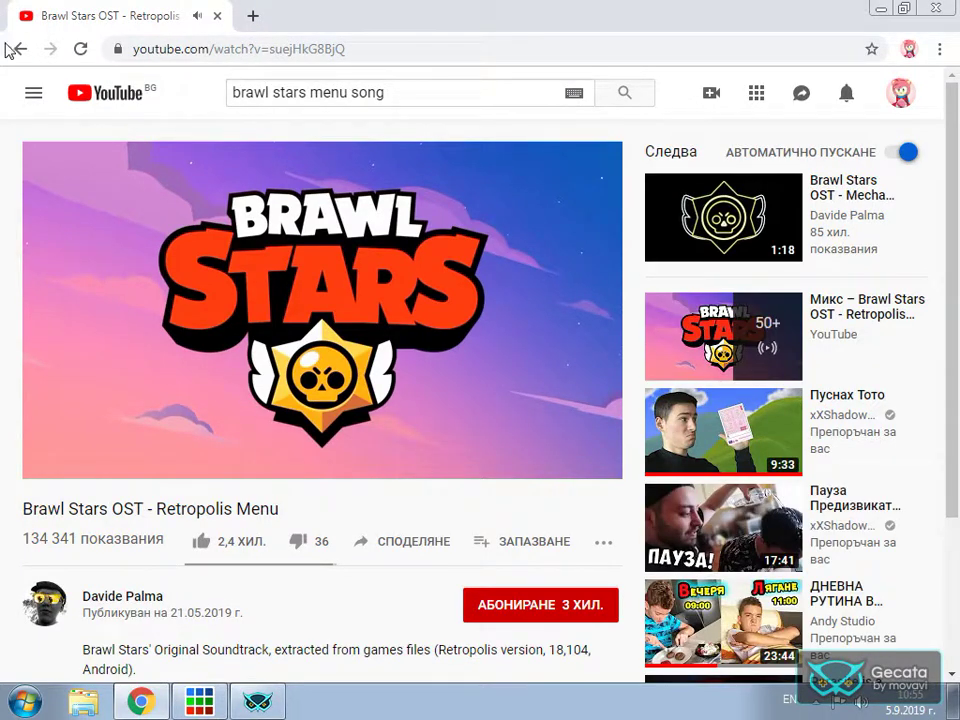
left_click(19, 56)
left_click(19, 56)
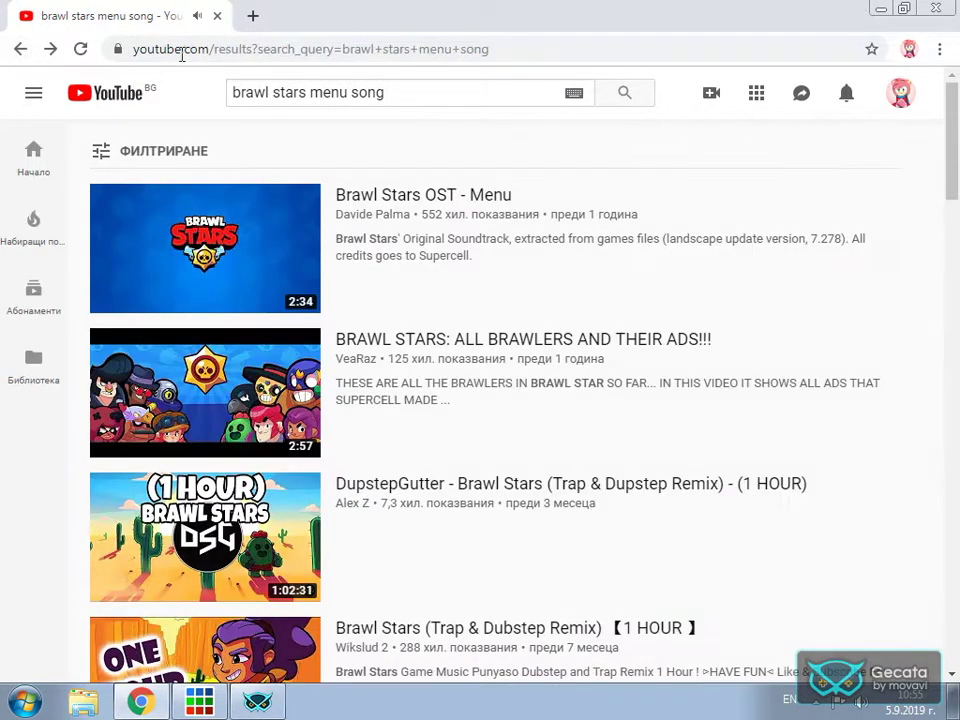
scroll(300, 500, "down", 4)
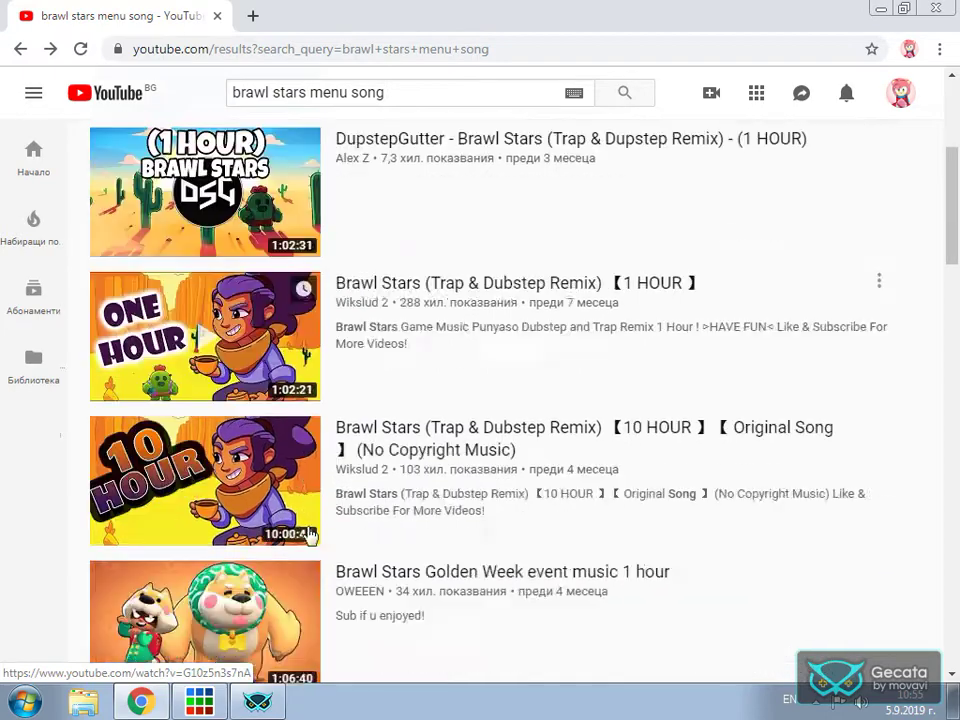
scroll(310, 535, "down", 5)
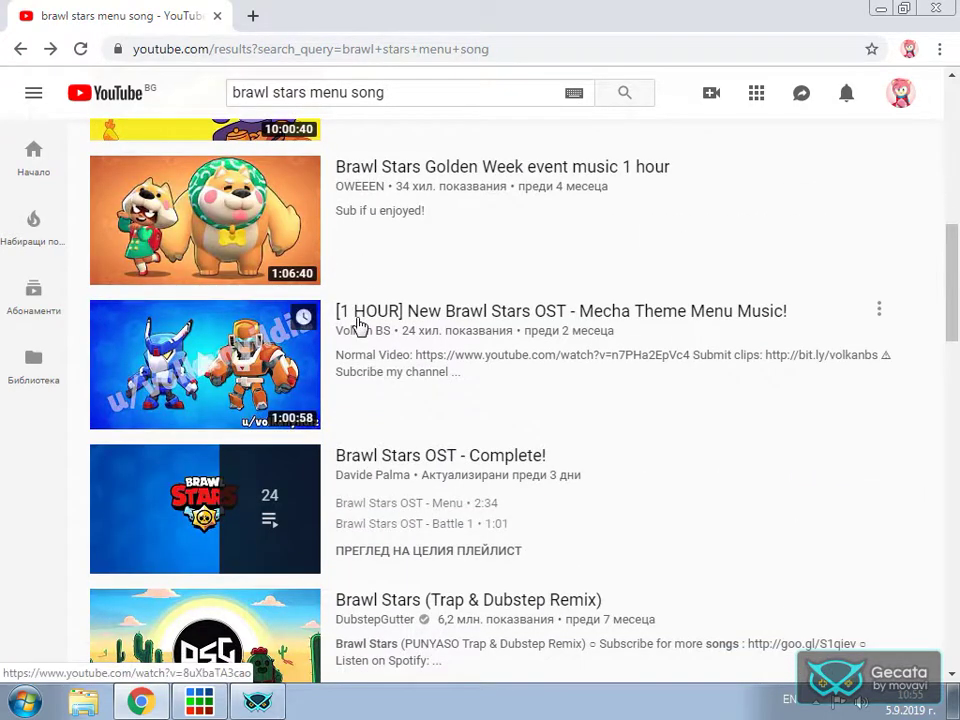
scroll(356, 328, "down", 1)
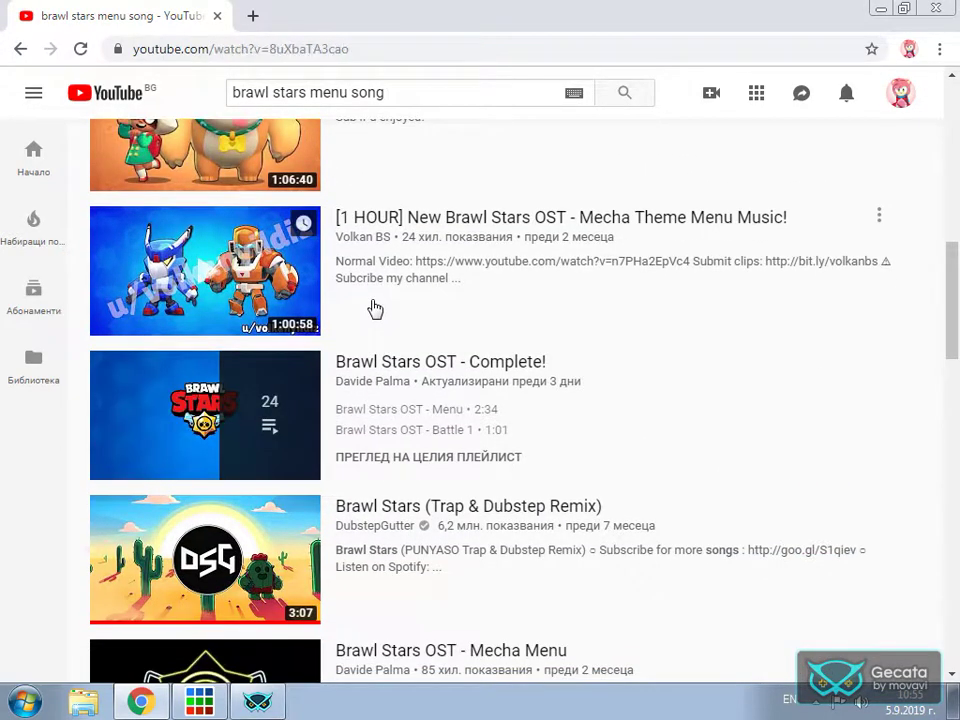
left_click(375, 309)
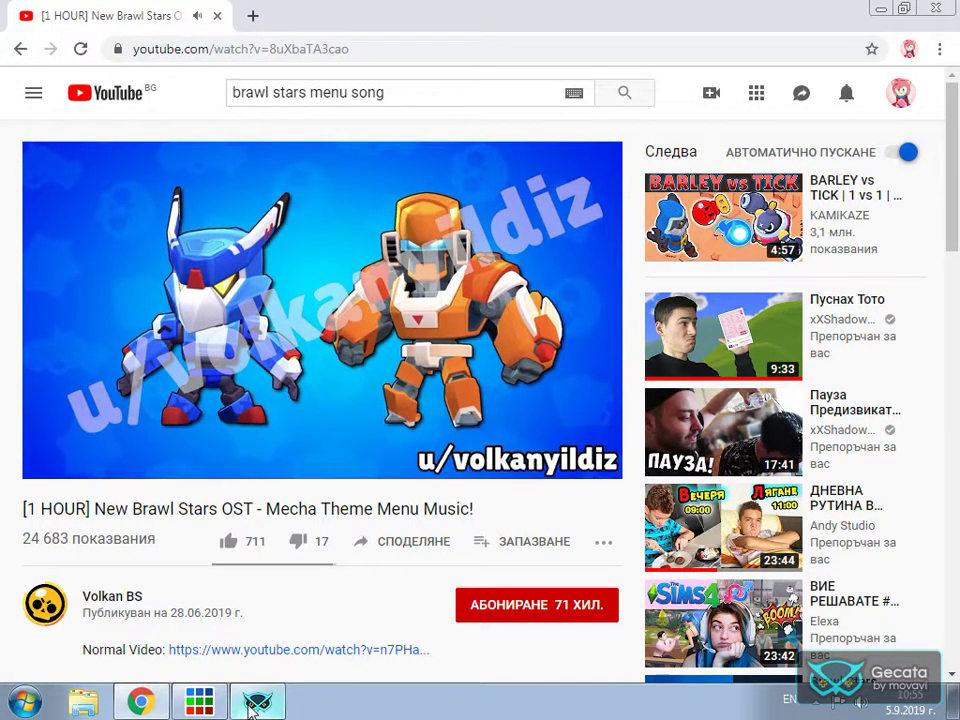
Back in Piskel, draw the upper inner face outline in black, with vertical sides beside the eyes and a horizontal line above the eyebrows
mouse_move(184, 710)
left_click(205, 664)
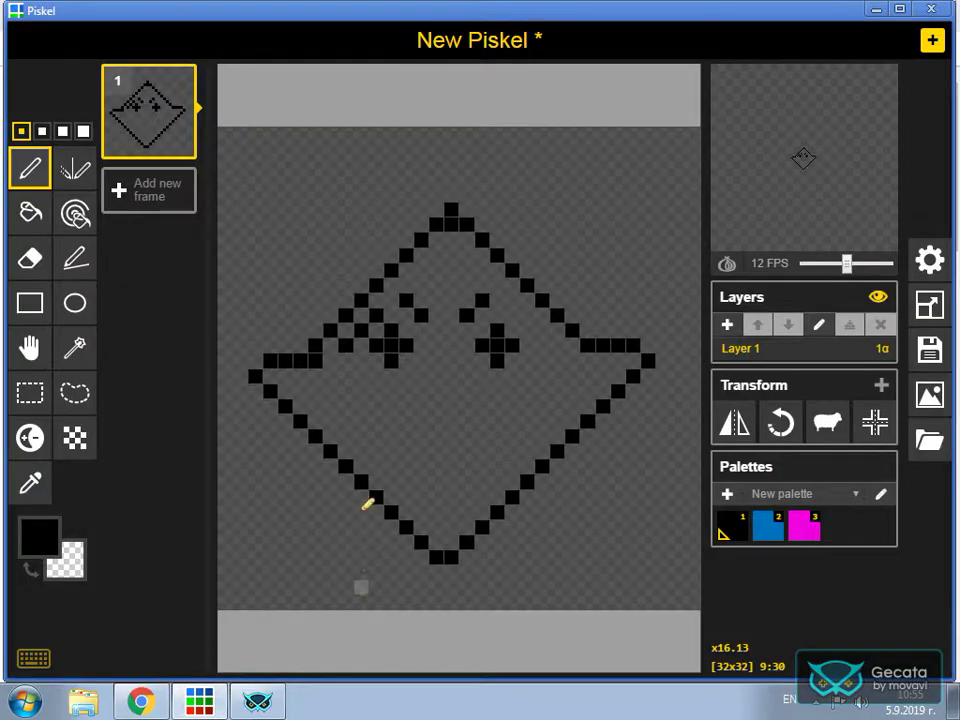
left_click(331, 362)
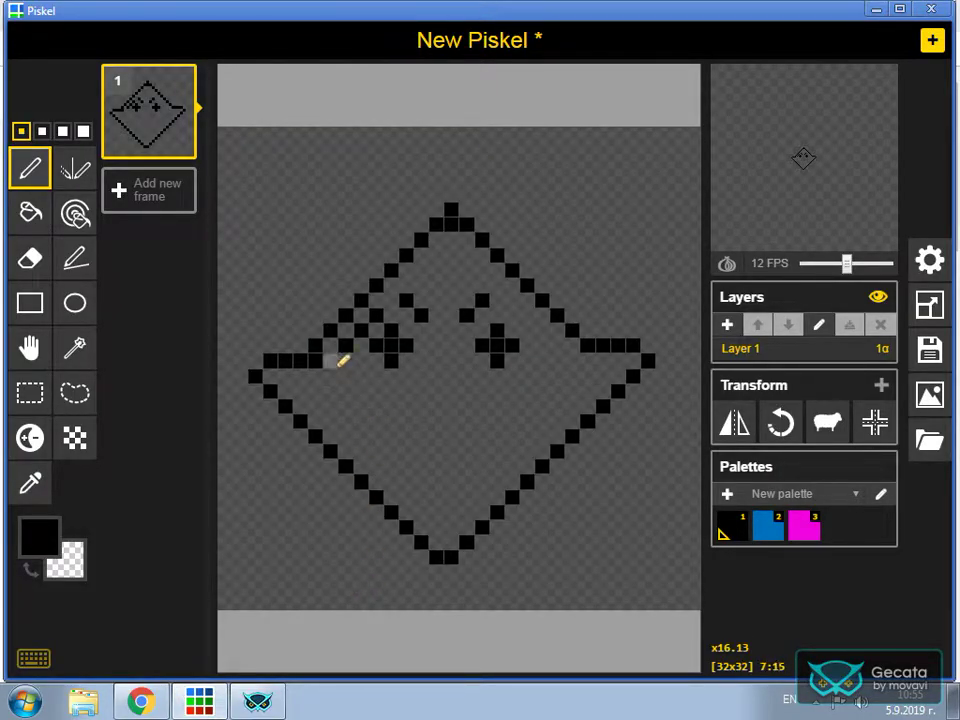
mouse_move(333, 376)
left_mouse_down()
mouse_move(332, 392)
mouse_move(332, 381)
left_mouse_up()
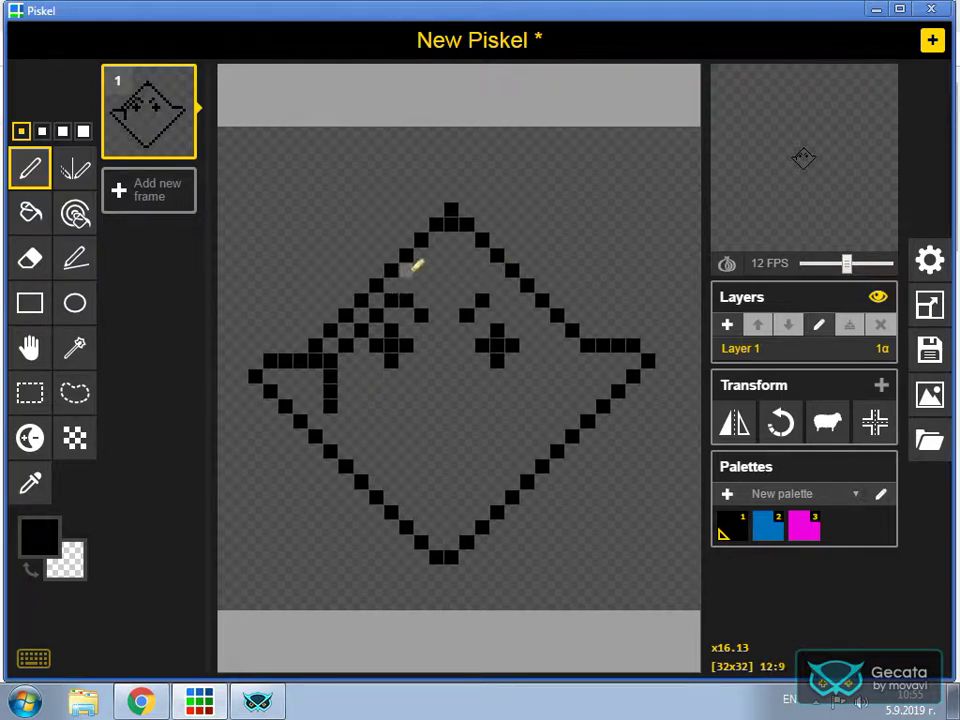
left_click_drag(444, 287, 496, 283)
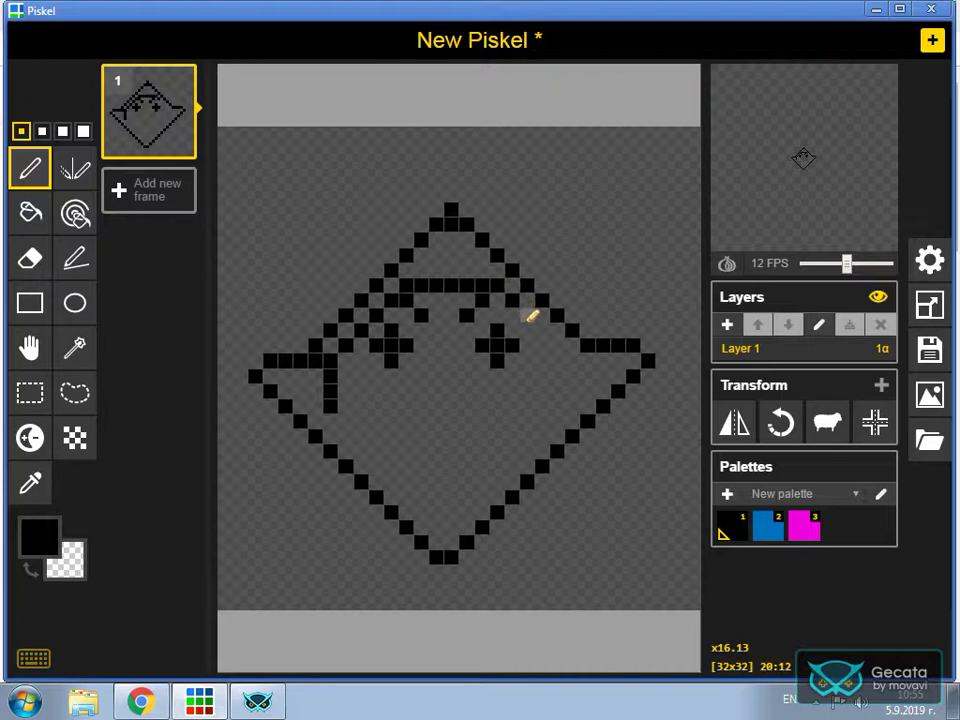
left_click(542, 331)
left_click(541, 390)
Close the face outline with inward diagonals and a flat base, erasing the misplaced right pixel, and add a chin row and a nose-and-mouth shape
left_click(348, 424)
left_click(361, 436)
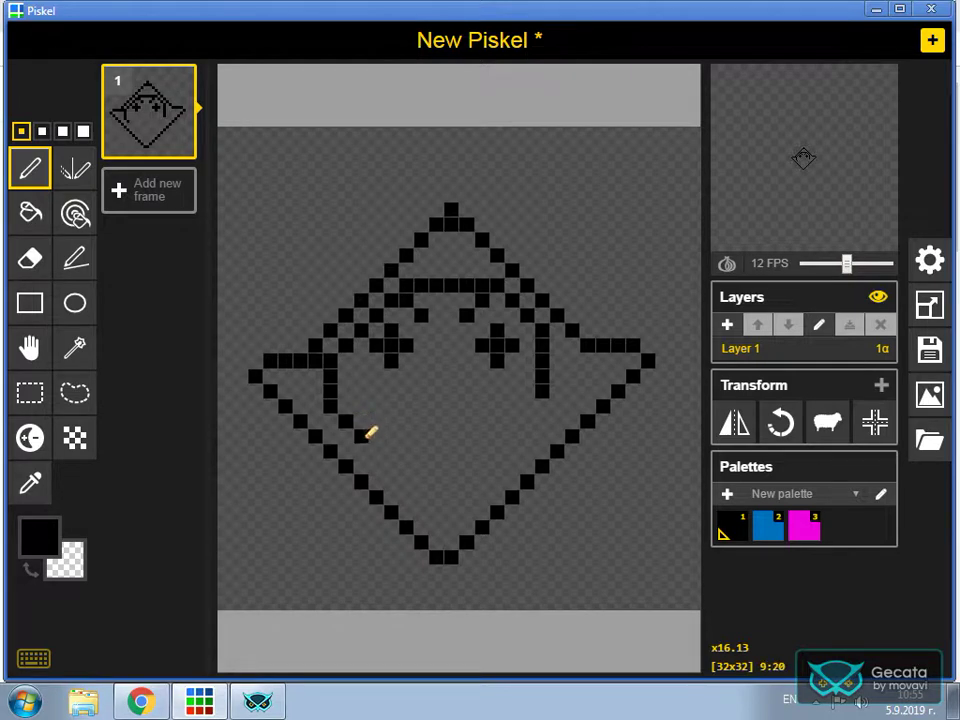
left_click(376, 451)
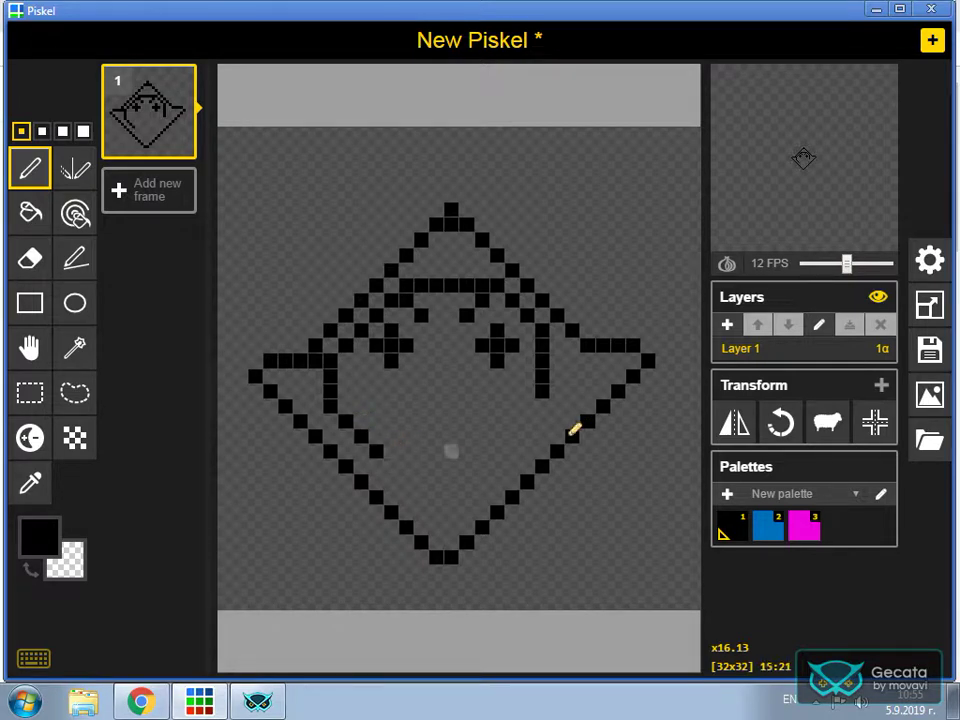
left_click(526, 408)
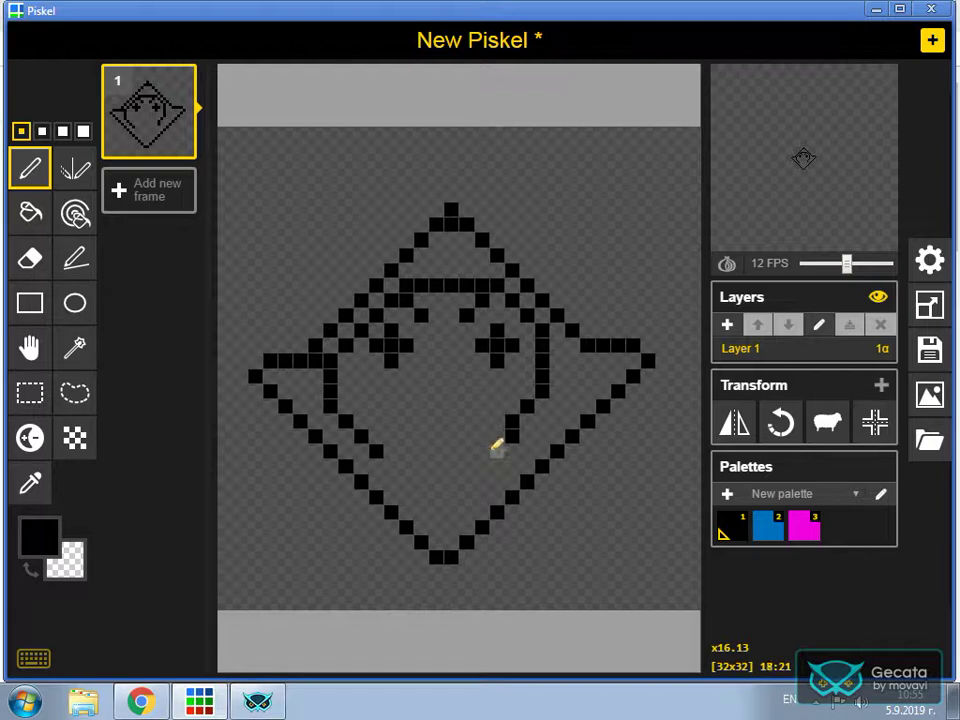
left_click(30, 259)
left_click(512, 435)
left_click(30, 172)
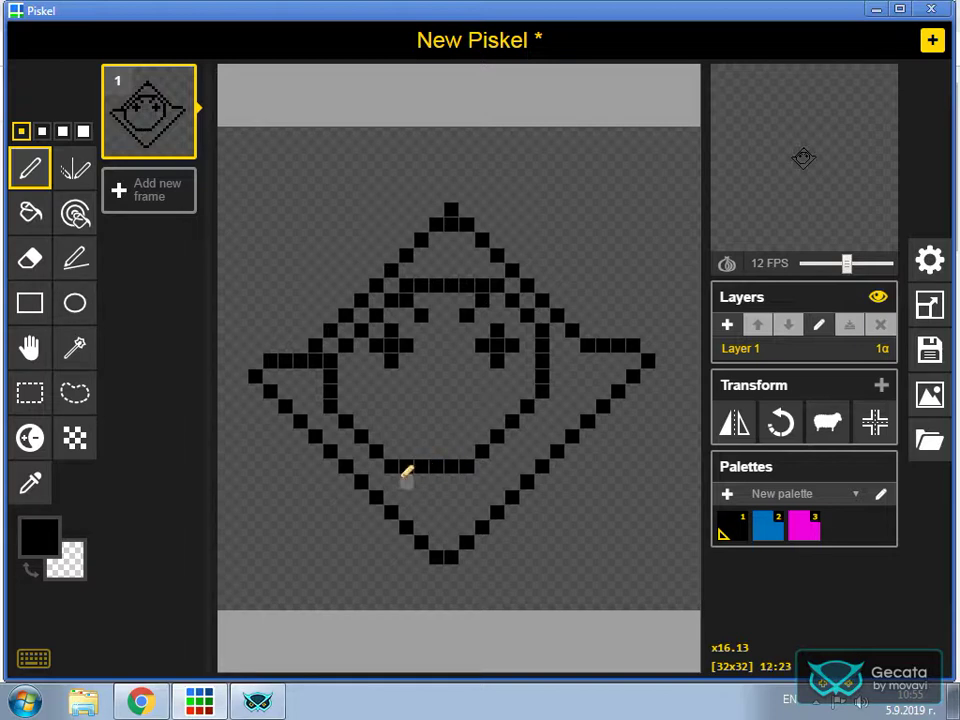
left_click_drag(425, 479, 442, 479)
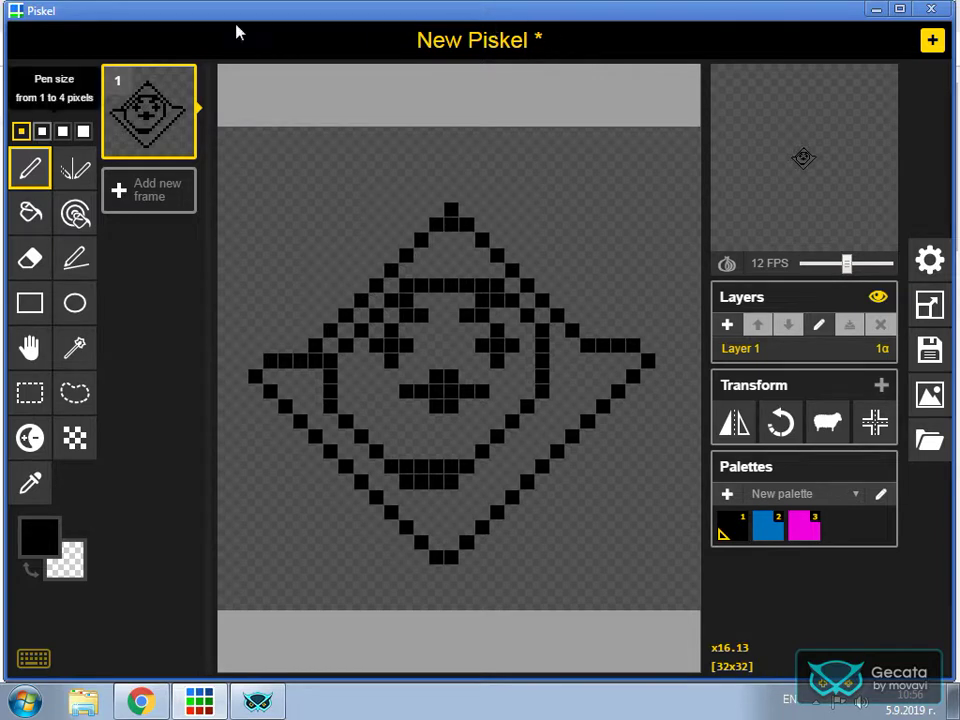
Duplicate the character frame and delete the original frame
left_click(180, 140)
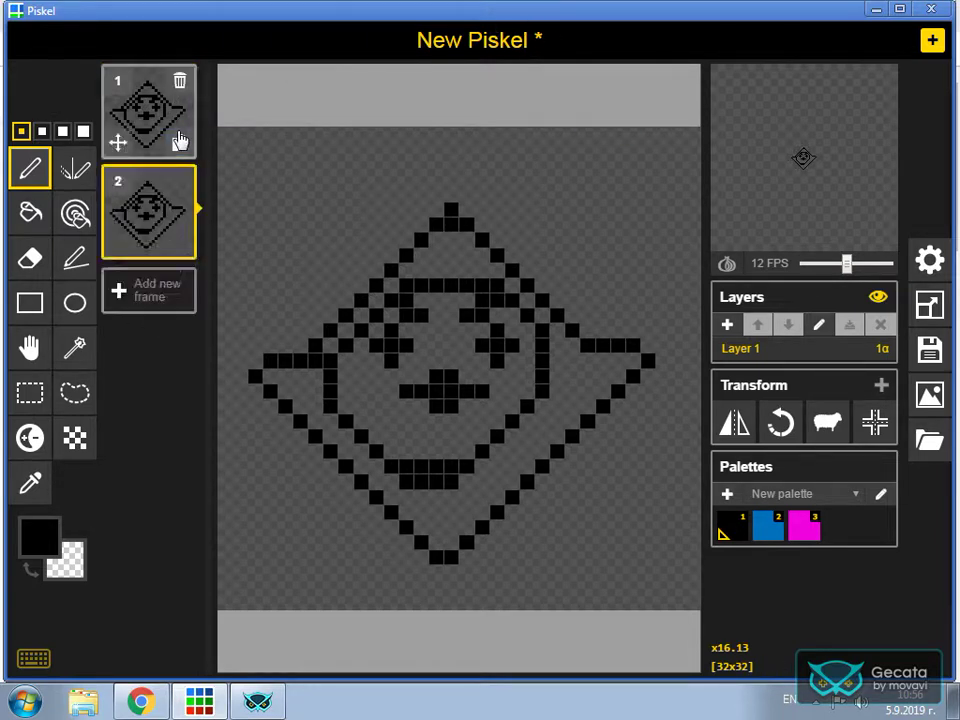
left_click(181, 80)
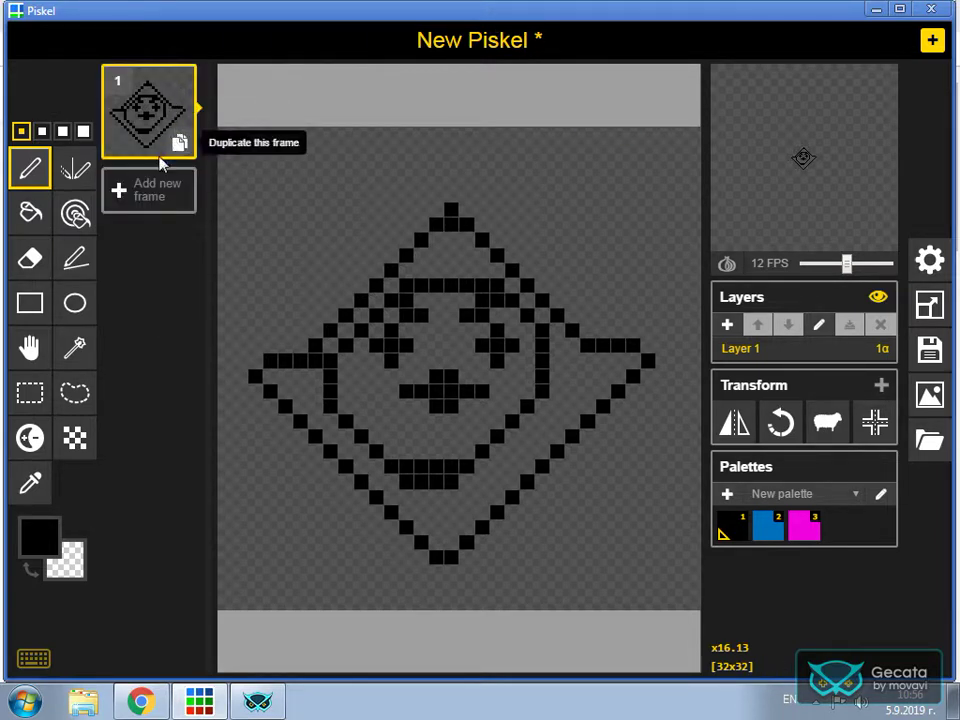
Add a blank second frame with magenta as the drawing colour, and quit Piskel without saving the sprite
left_click(136, 208)
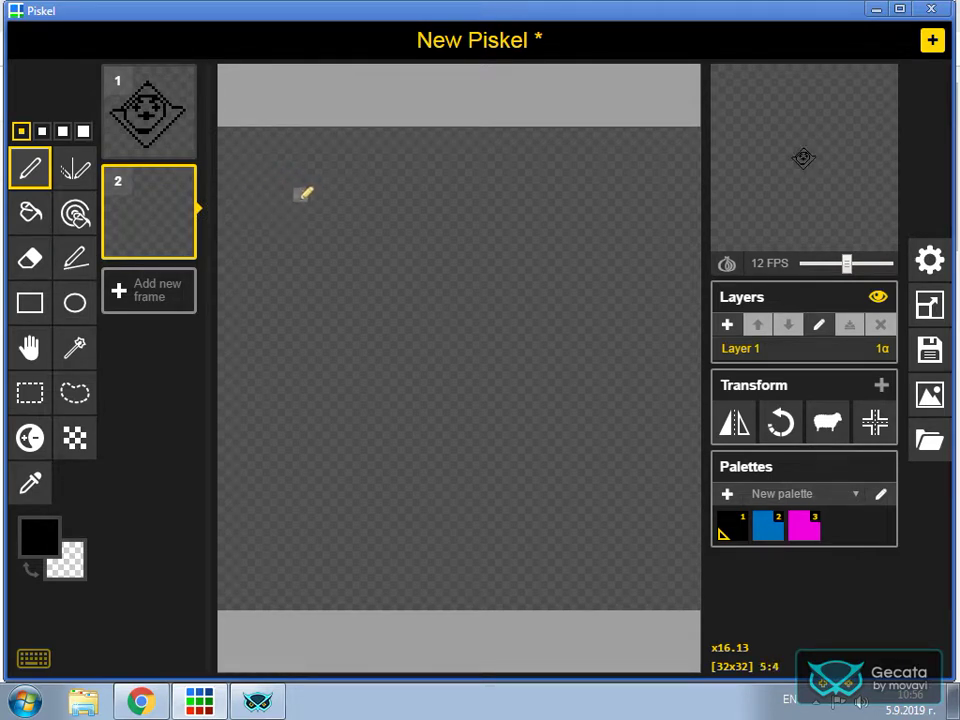
left_click(803, 528)
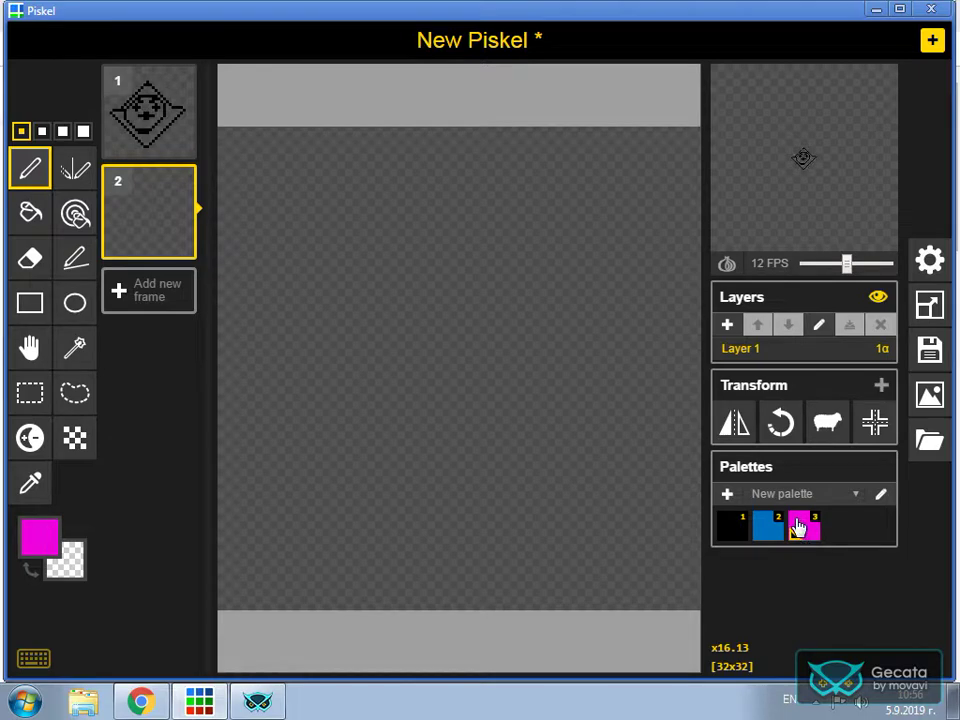
left_click(931, 9)
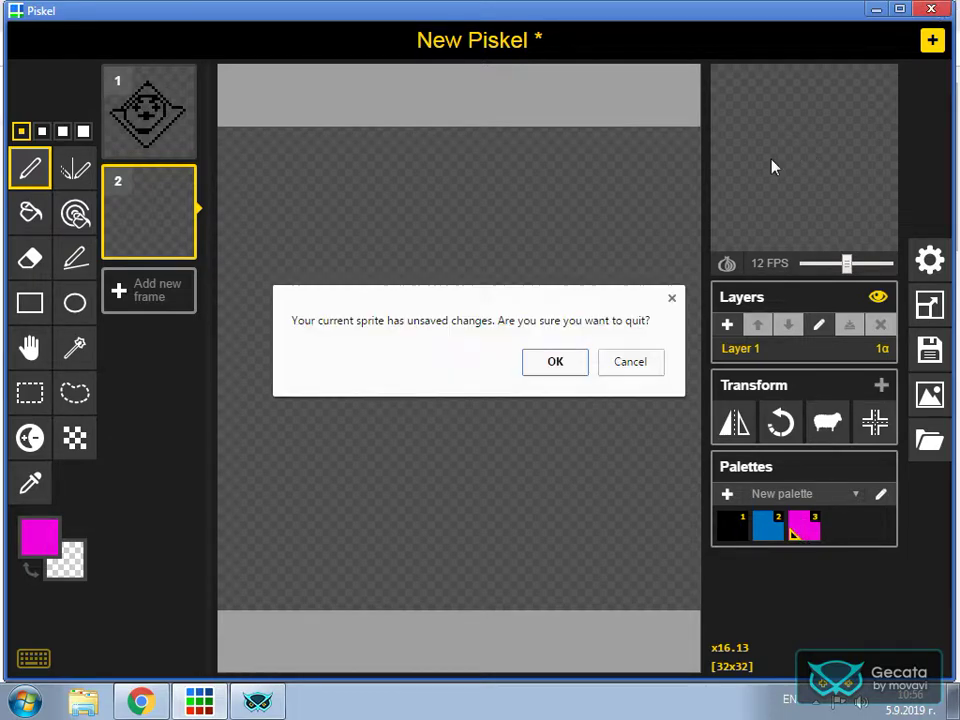
left_click(577, 368)
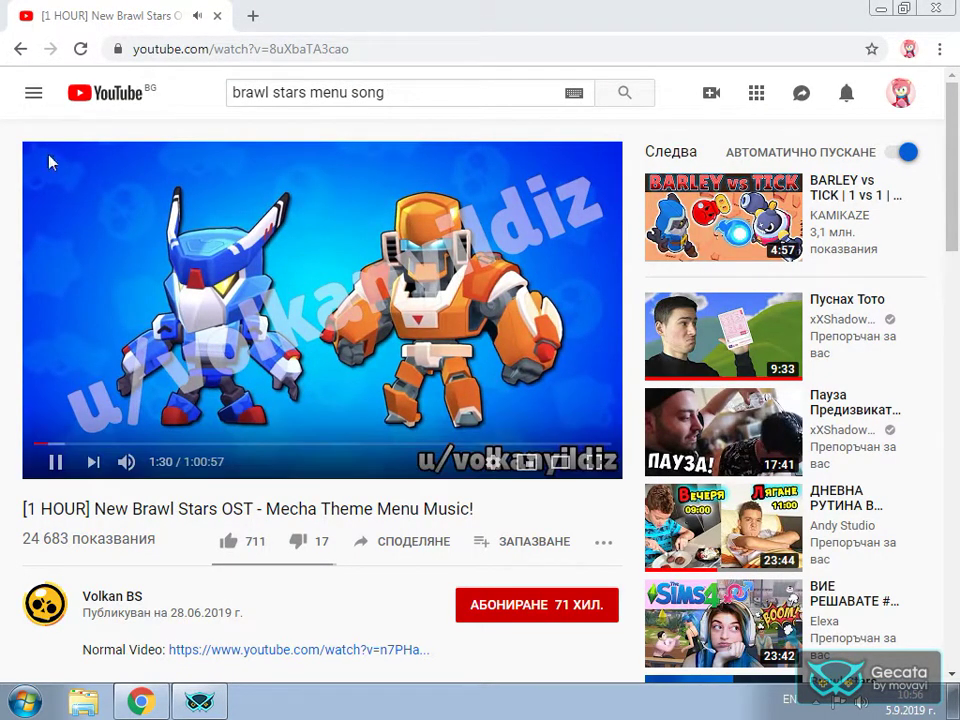
Go from the playing music video to the YouTube home page
left_click(4, 265)
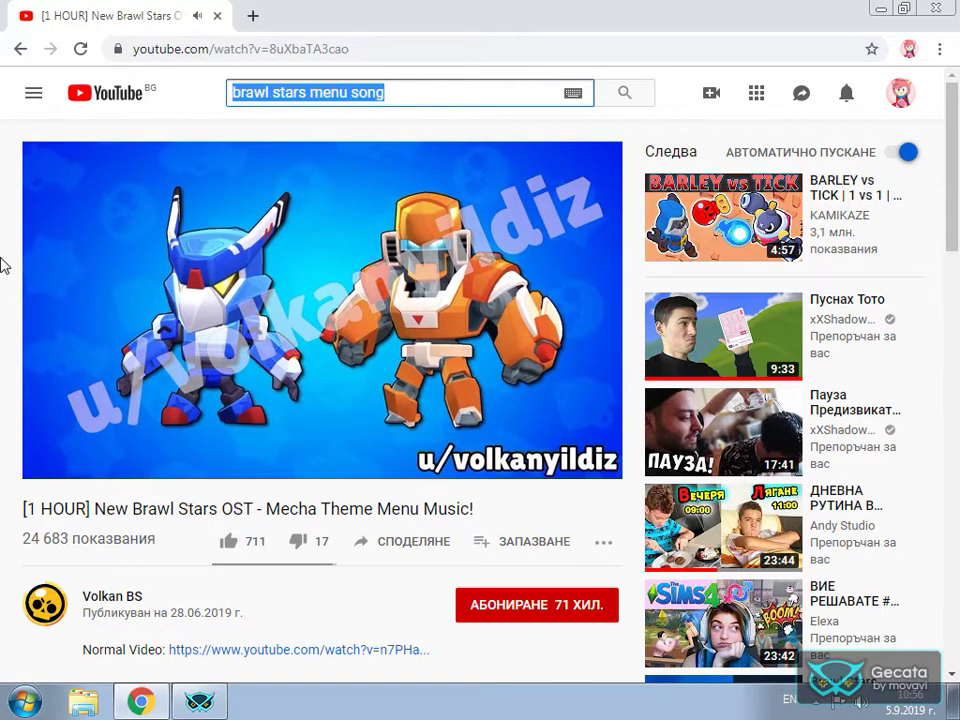
right_click(17, 237)
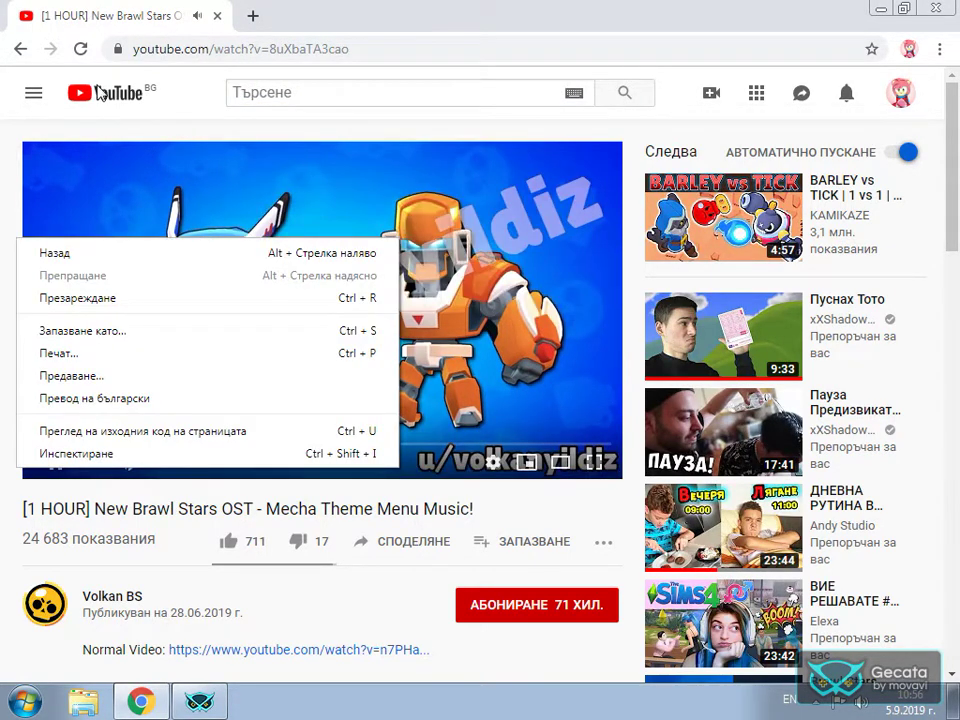
left_click(99, 93)
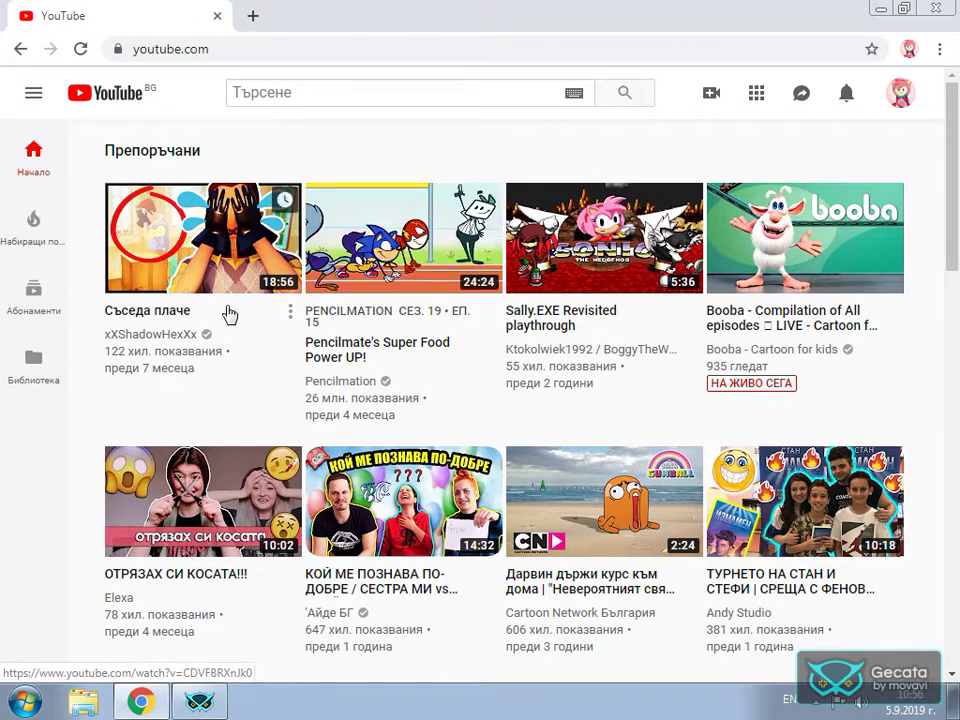
left_click(309, 96)
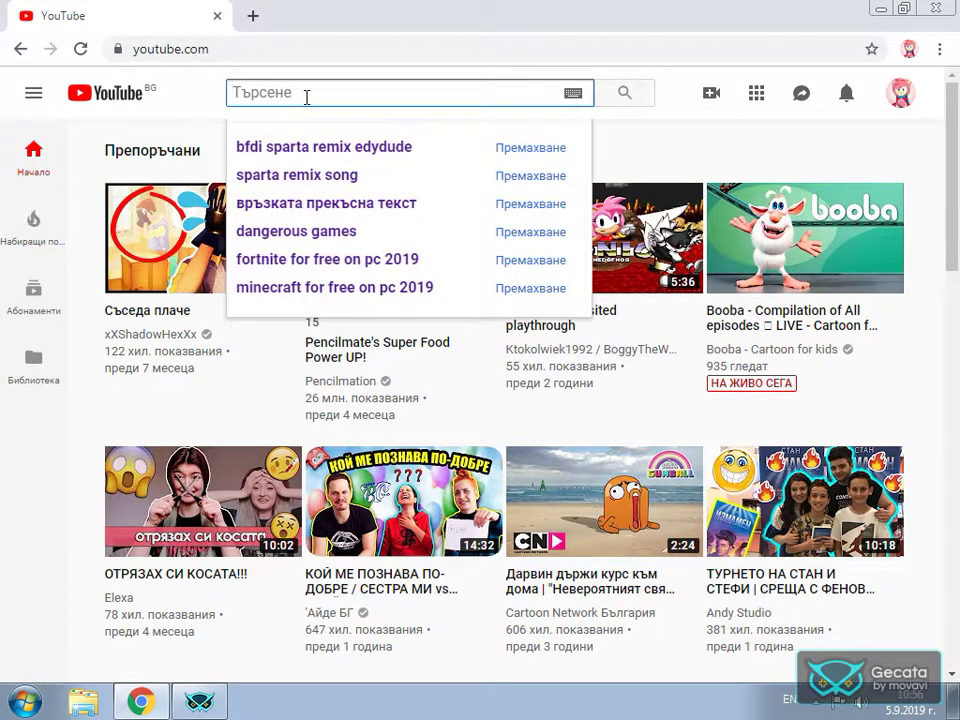
Expand the full list of YouTube subscriptions and open the Tails_exe The Fox channel
left_click(33, 93)
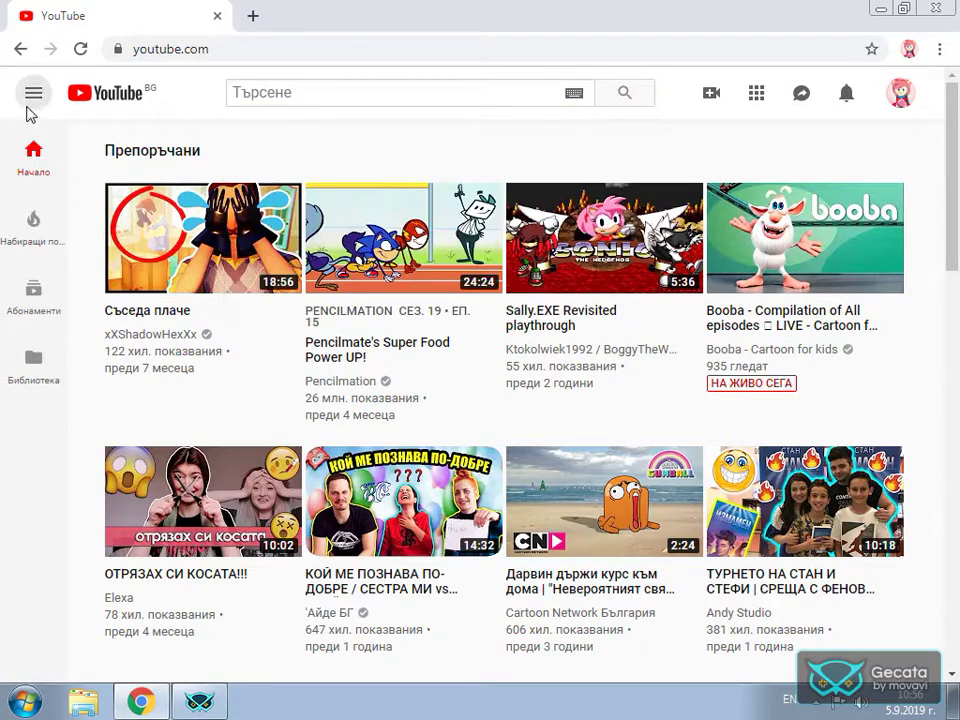
scroll(75, 320, "down", 1)
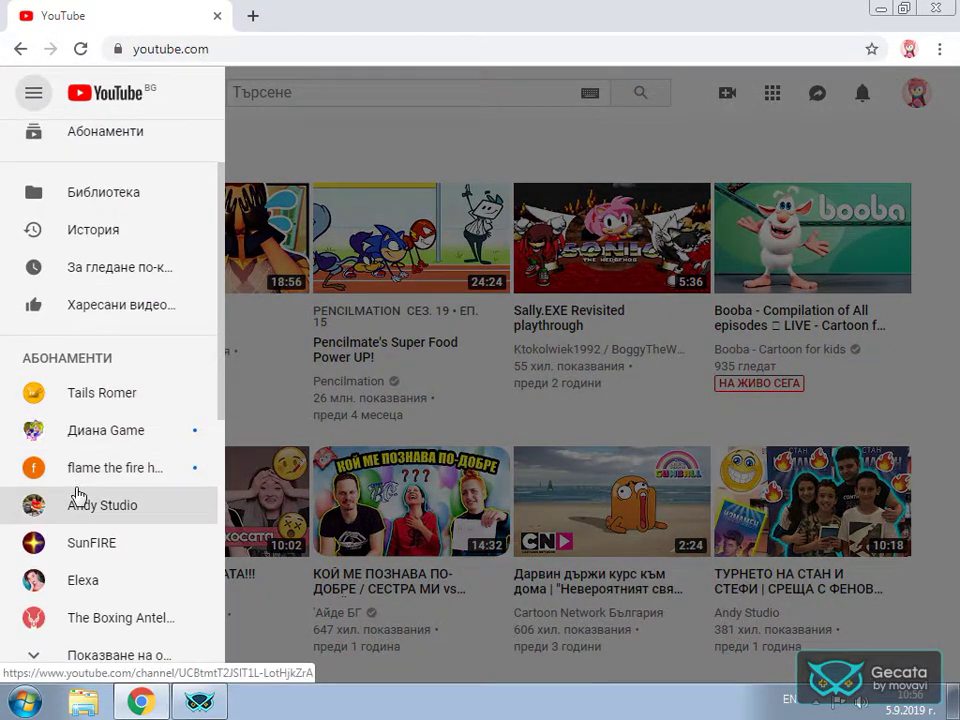
scroll(77, 493, "down", 2)
left_click(113, 472)
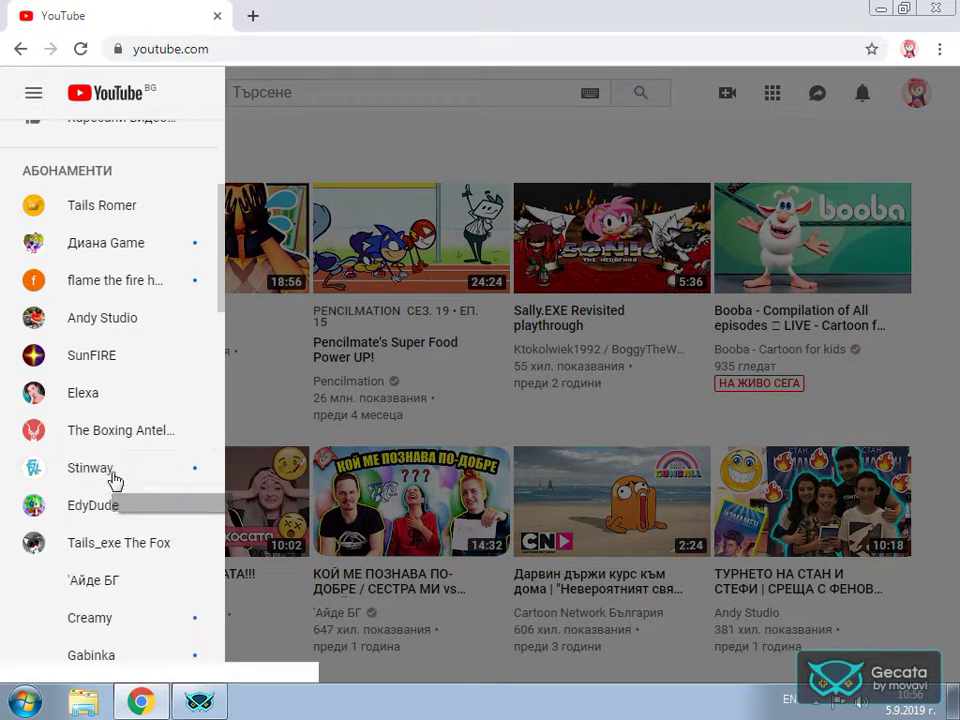
left_click(154, 550)
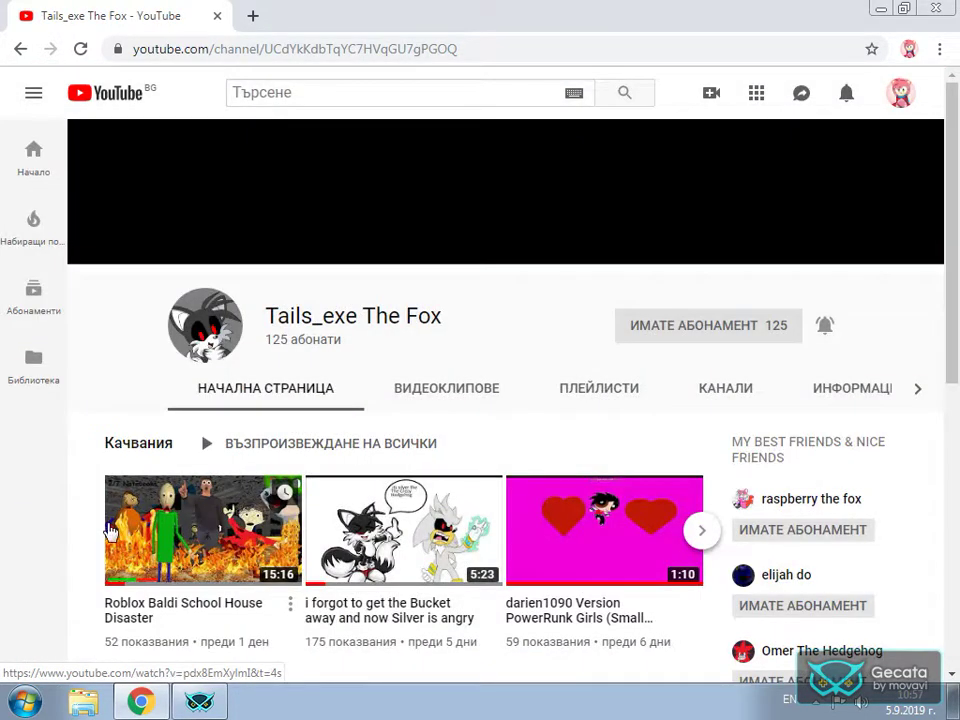
Watch the channel's Roblox Baldi School House Disaster video, and open the featured raspberry the fox channel
left_click(167, 527)
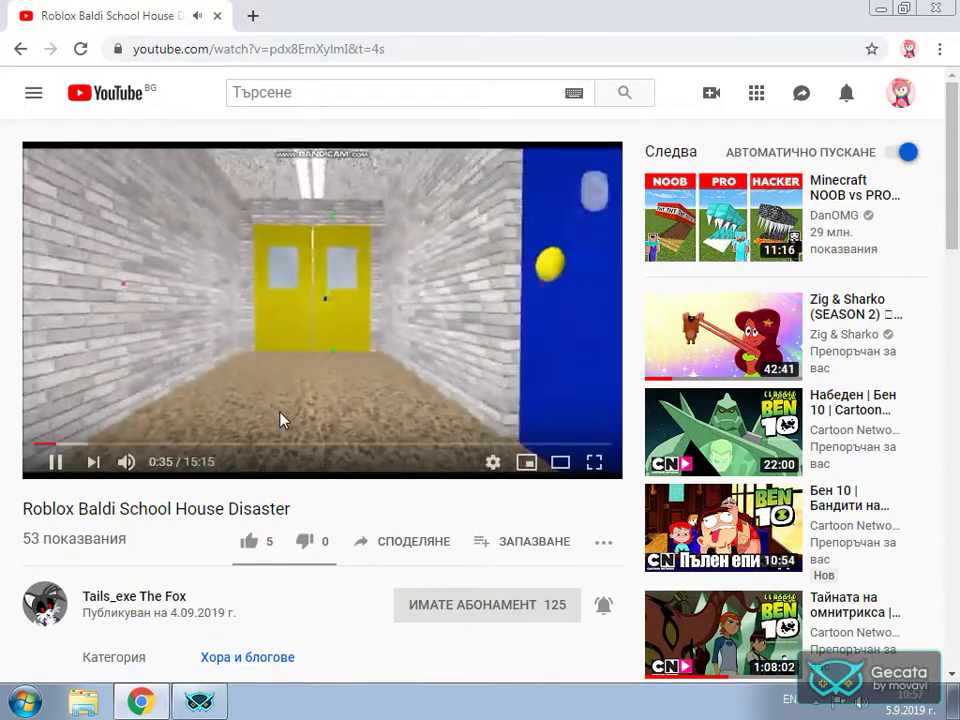
left_click(17, 48)
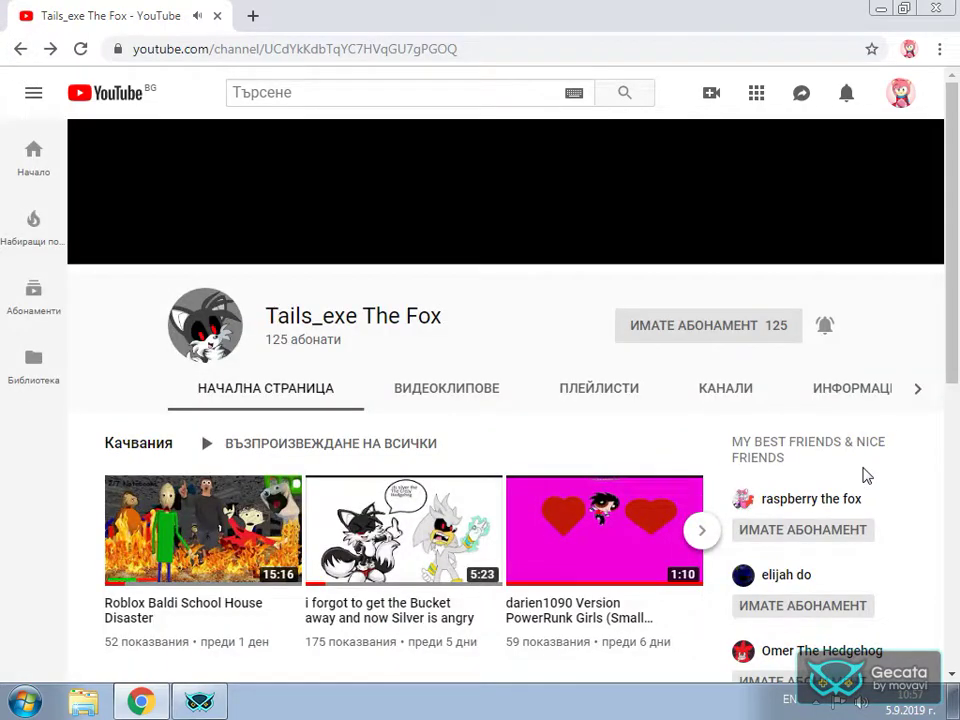
left_click(698, 533)
left_click(776, 505)
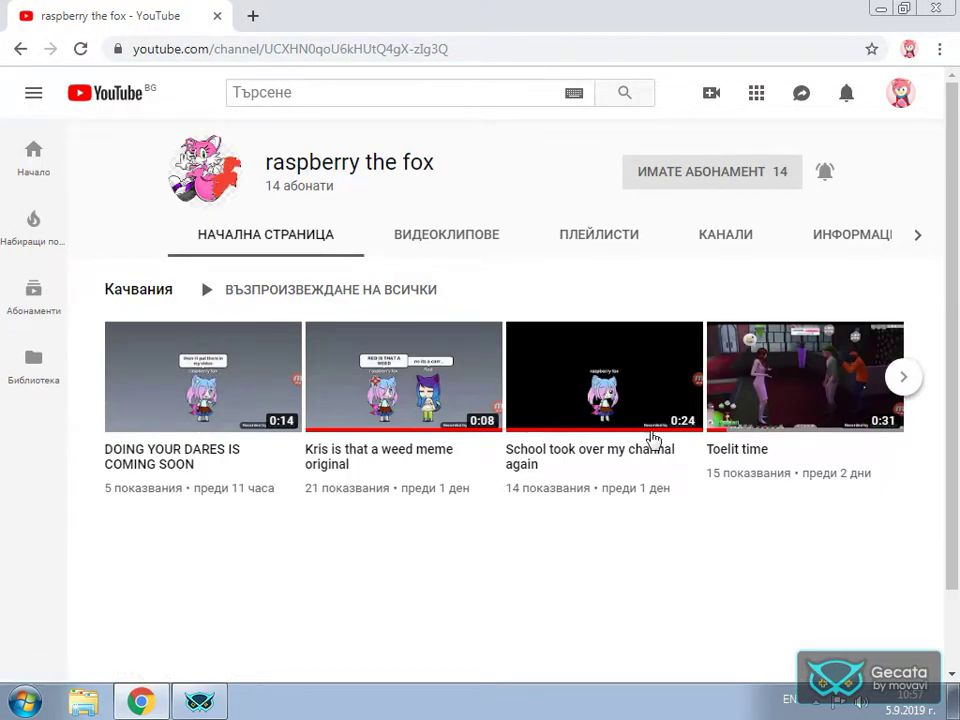